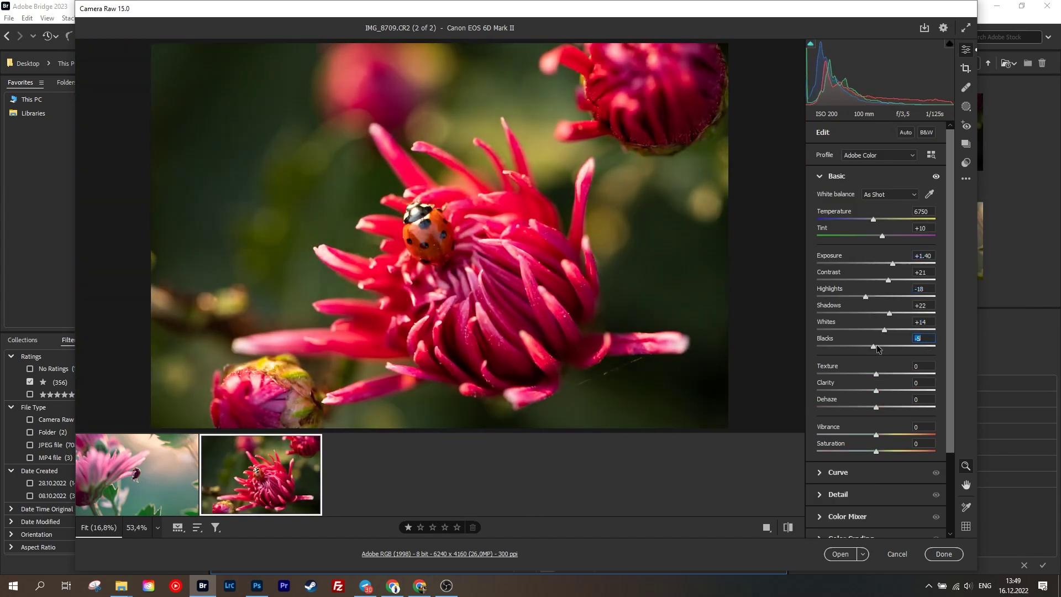
- Reshape the red tone curve and raise the green curve's black point to lift shadows
left_click(838, 472)
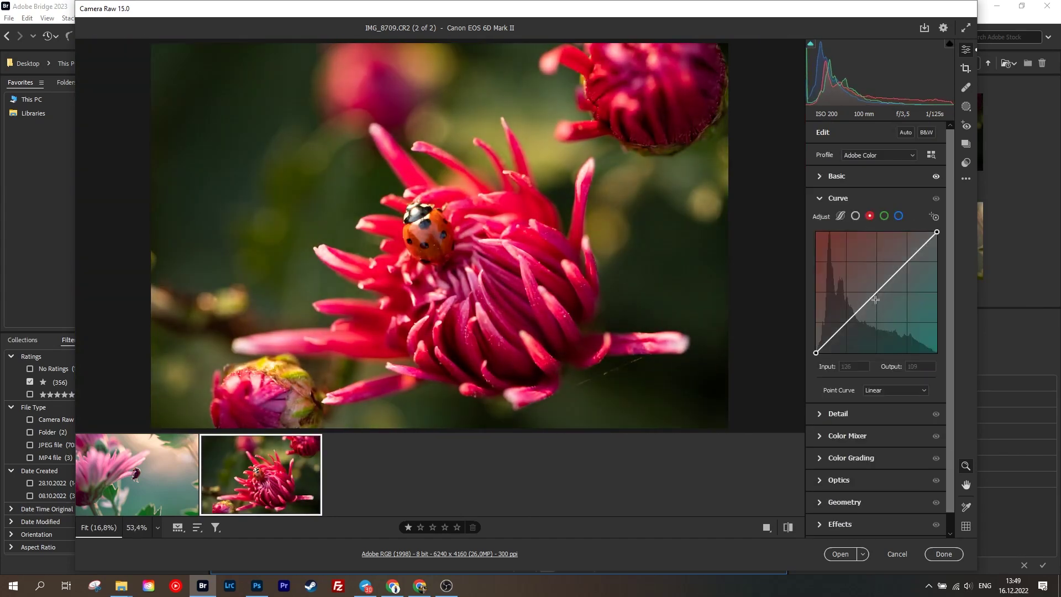
mouse_move(894, 272)
left_mouse_down()
mouse_move(846, 326)
mouse_move(804, 343)
left_mouse_up()
left_click(884, 215)
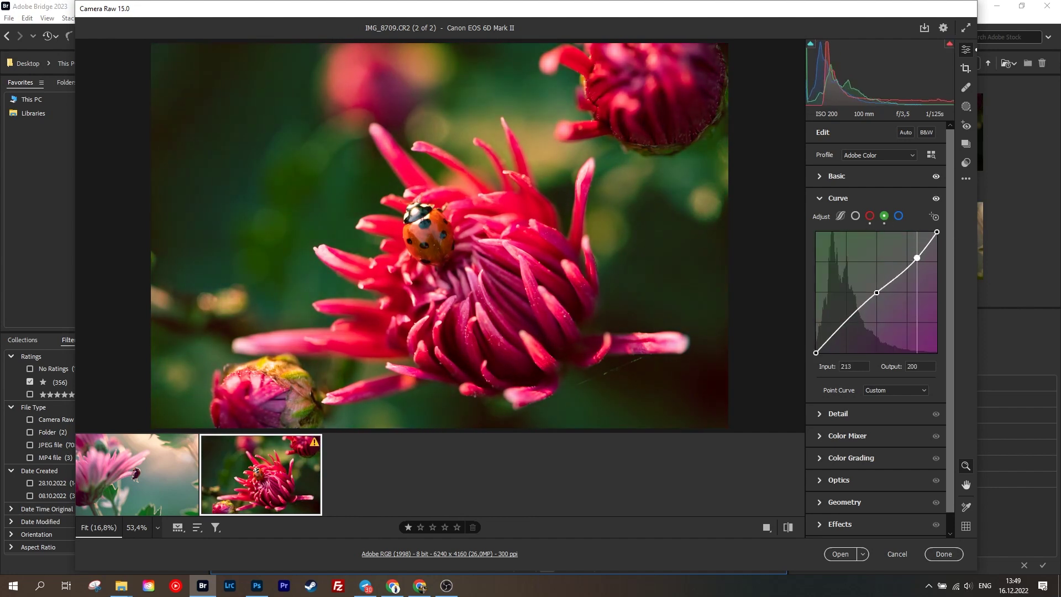
left_click_drag(816, 352, 813, 348)
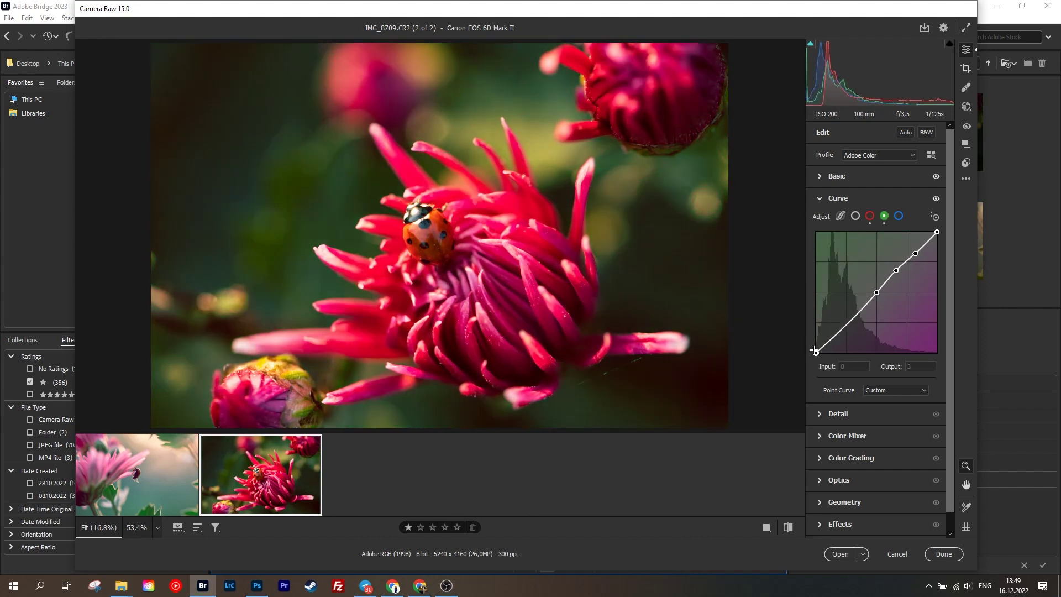
- Bend the blue curve up through the midtones, add a shadow point, and compare before/after
left_click(899, 216)
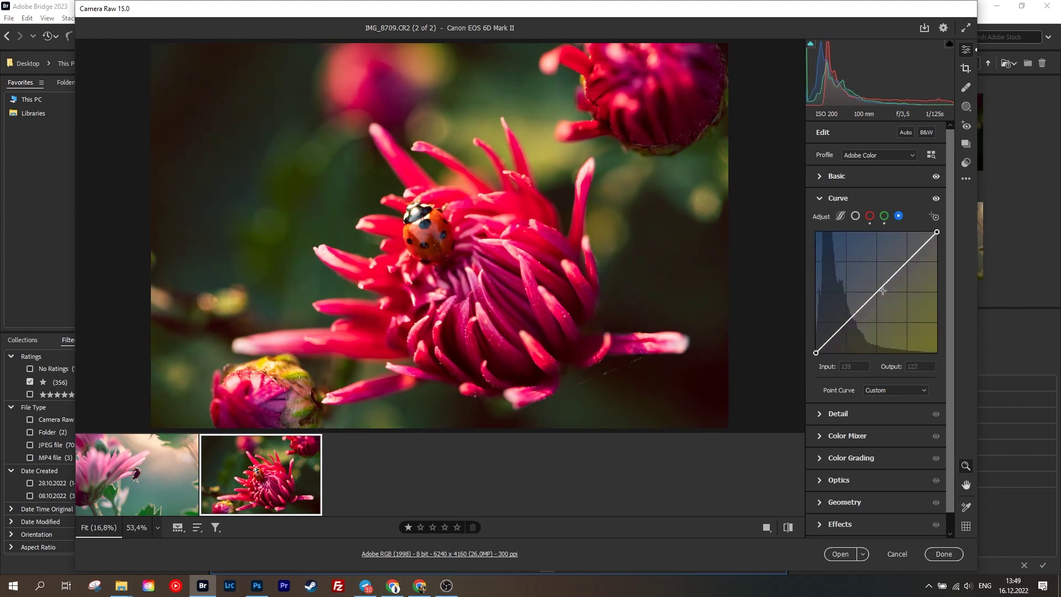
left_click_drag(880, 293, 877, 285)
left_click(845, 323)
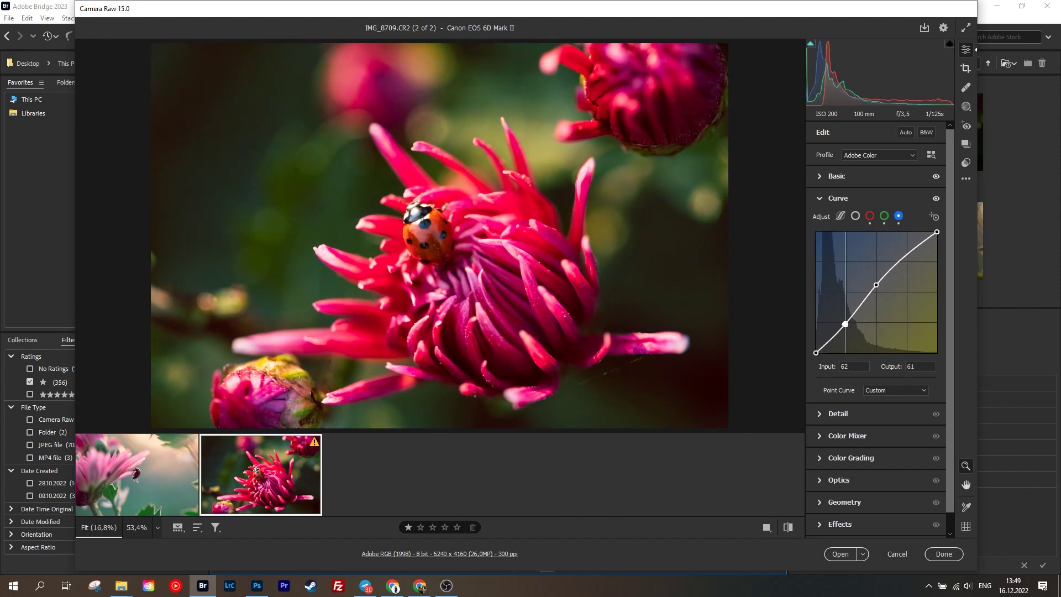
left_click(936, 199)
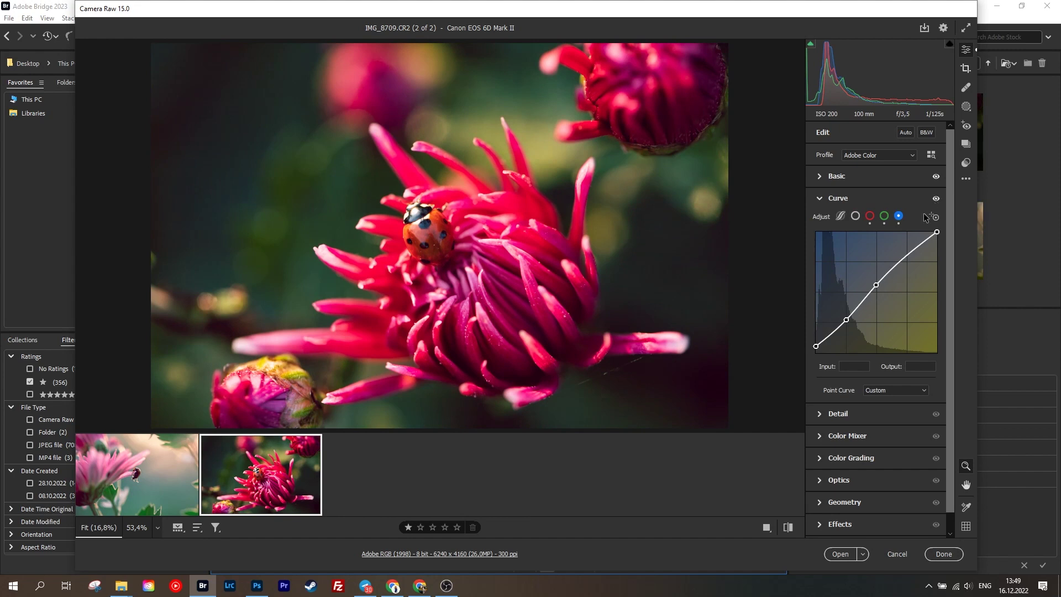
left_click(862, 436)
- Shift the orange and yellow hues and lower the reds' saturation in the Color Mixer
left_click_drag(877, 319, 874, 334)
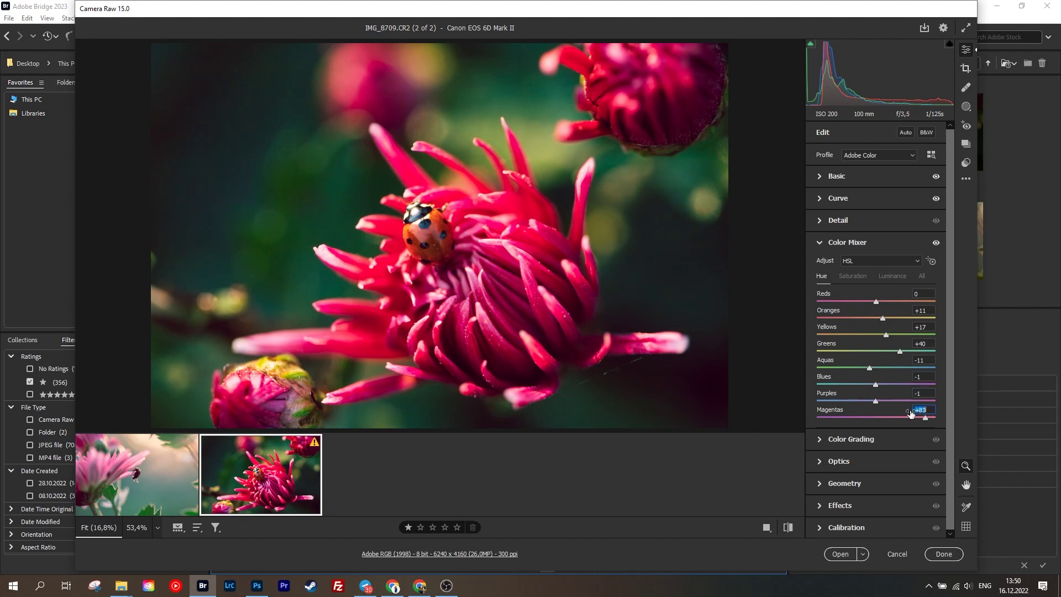
left_click(853, 275)
mouse_move(876, 302)
left_mouse_down()
mouse_move(857, 301)
mouse_move(889, 318)
mouse_move(851, 335)
left_mouse_up()
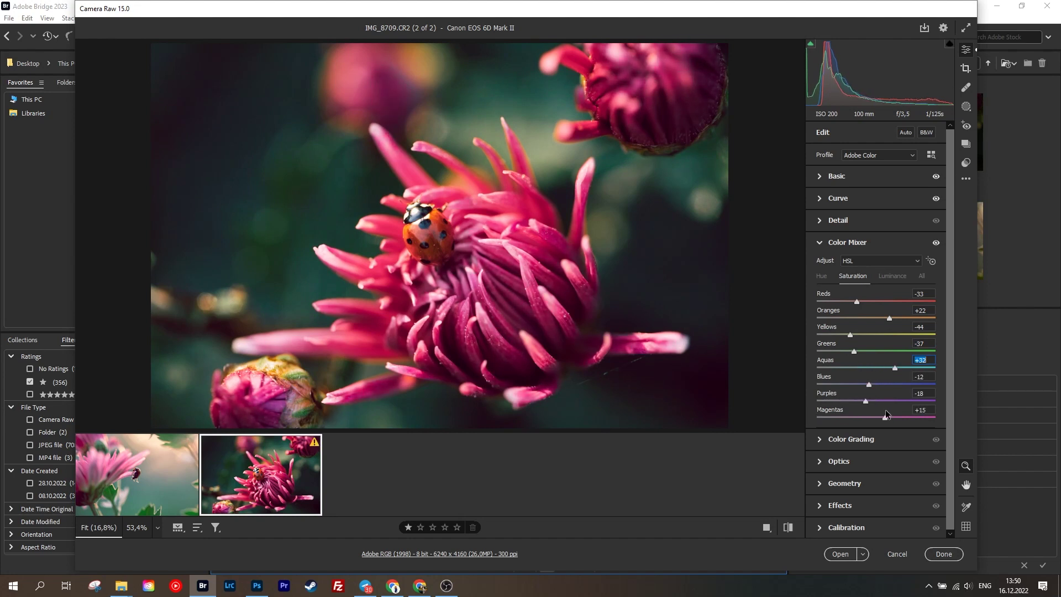
- Brighten the reds, darken yellows and greens, and shift the Calibration Green Primary hue
left_click(892, 276)
mouse_move(876, 301)
left_mouse_down()
mouse_move(885, 301)
mouse_move(874, 319)
left_mouse_up()
left_click_drag(876, 335, 861, 351)
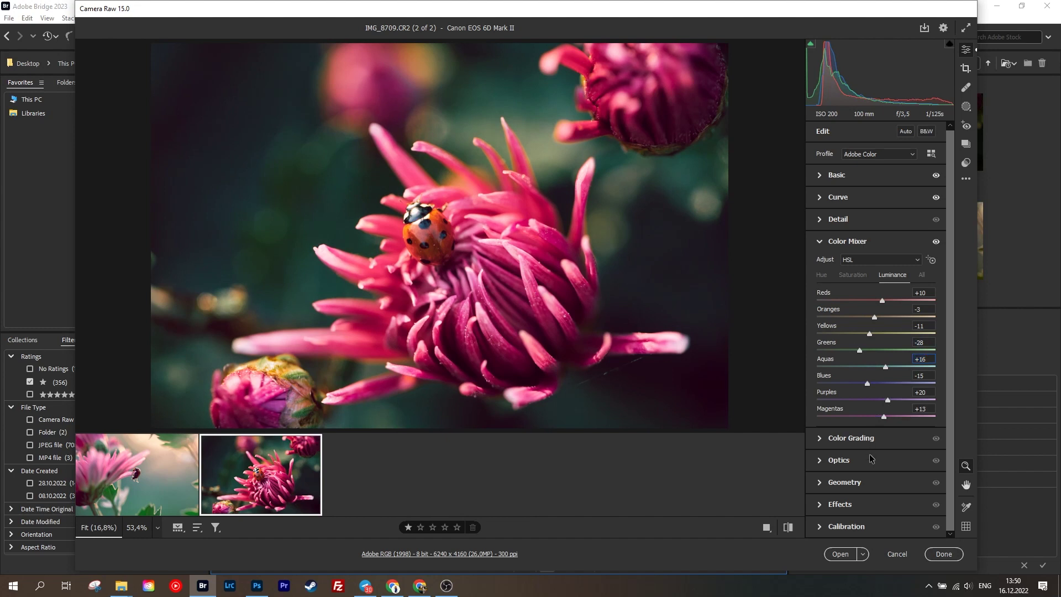
left_click(846, 527)
left_click_drag(876, 411, 881, 410)
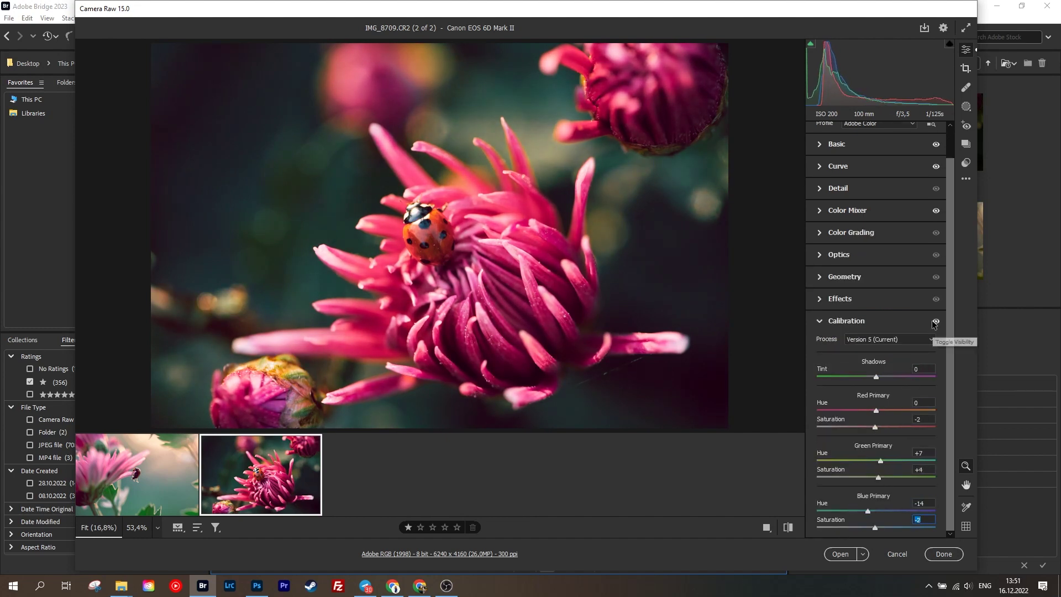
- Select both filmstrip photos, then apply the 'My style 1' Selective Color preset and compare it
left_click(139, 476)
left_click(260, 476, "shift")
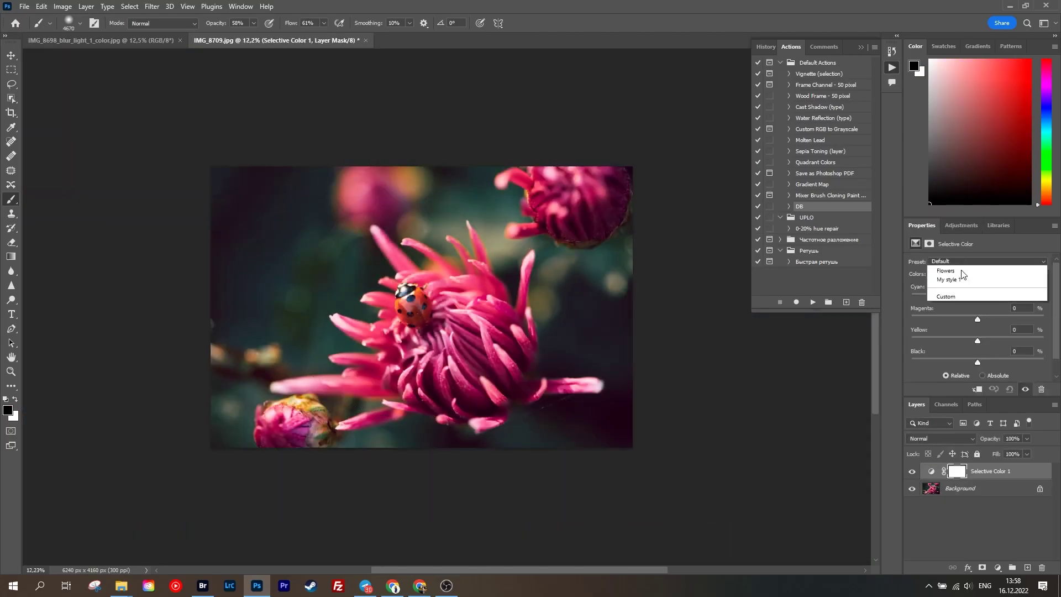
left_click(947, 280)
left_click(913, 471)
left_click(912, 472)
scroll(420, 304, "up", 3)
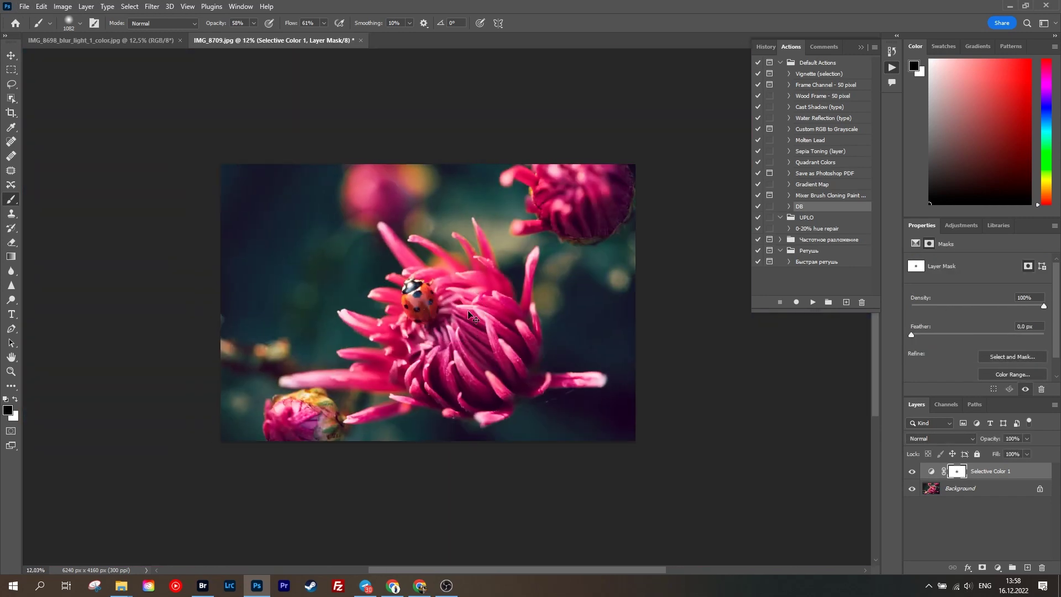
- Paint with a small white brush on the Burn mask to darken the ladybug's head
left_click(957, 471)
scroll(415, 302, "up", 5)
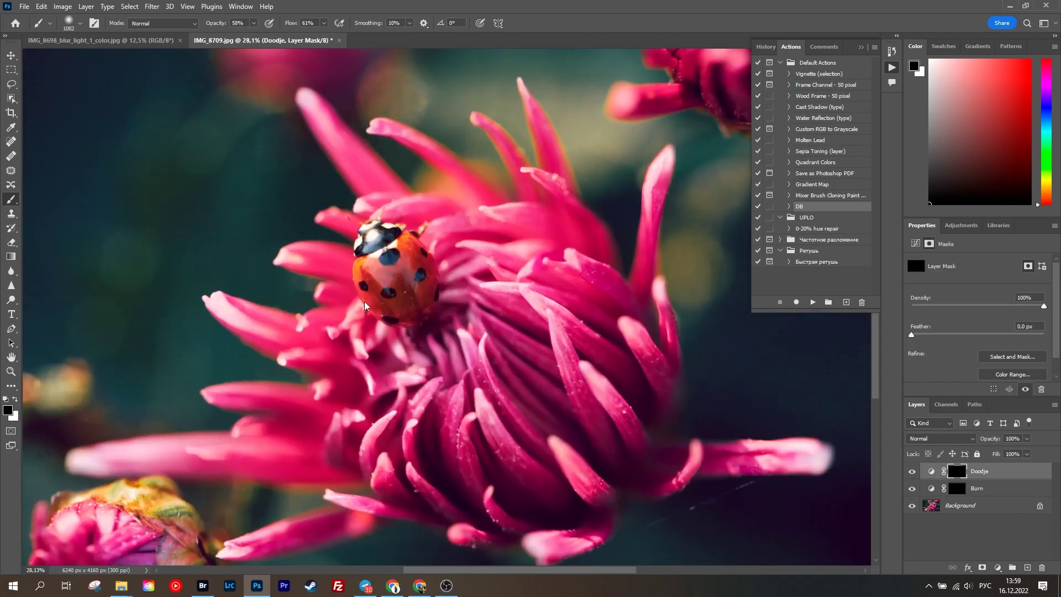
key("x")
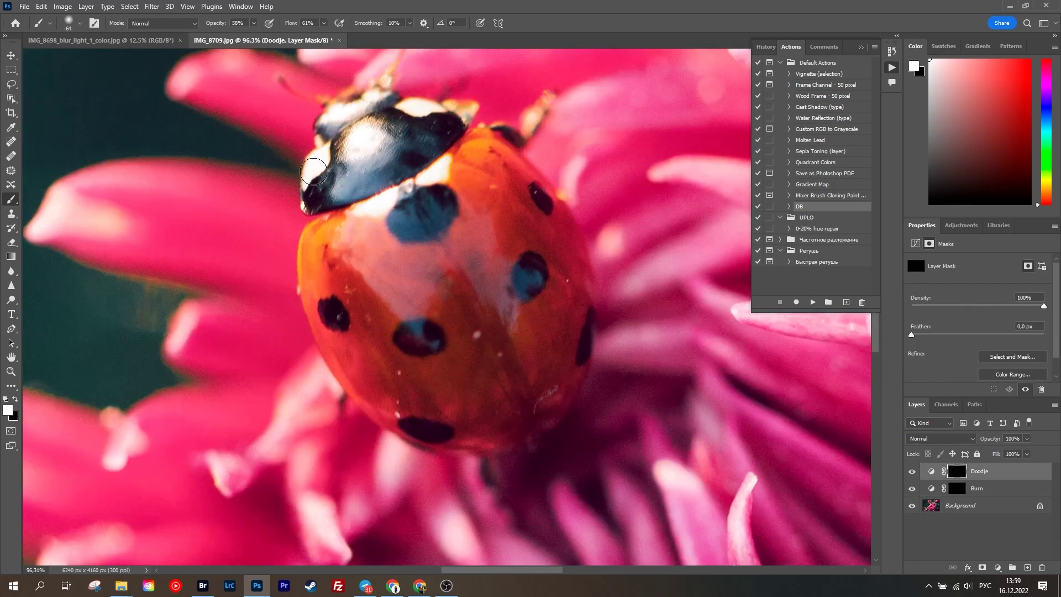
key("alt+bracketleft")
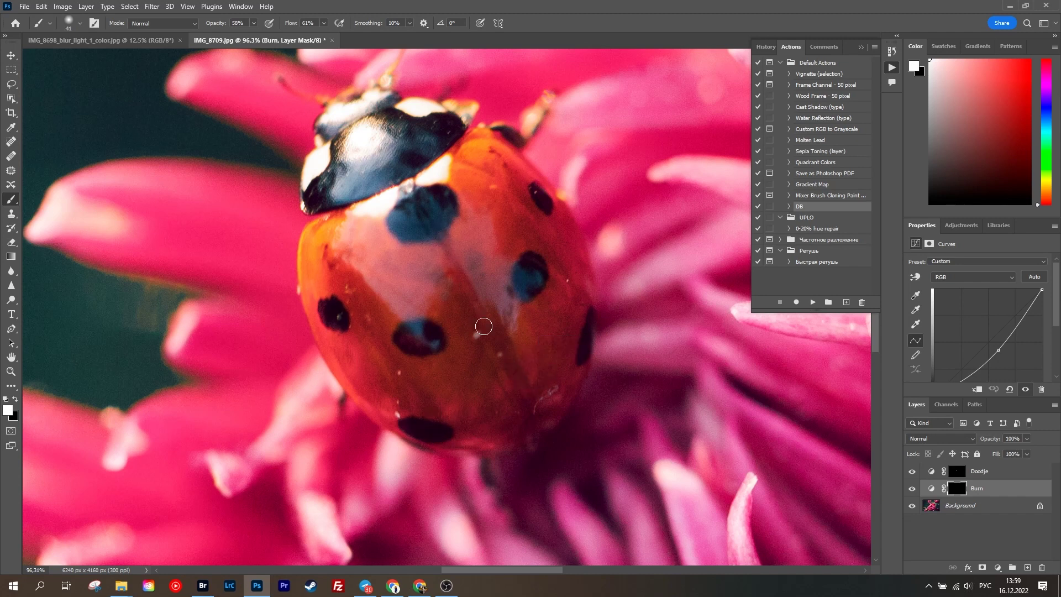
scroll(532, 403, "up", 1)
left_click_drag(487, 353, 479, 354)
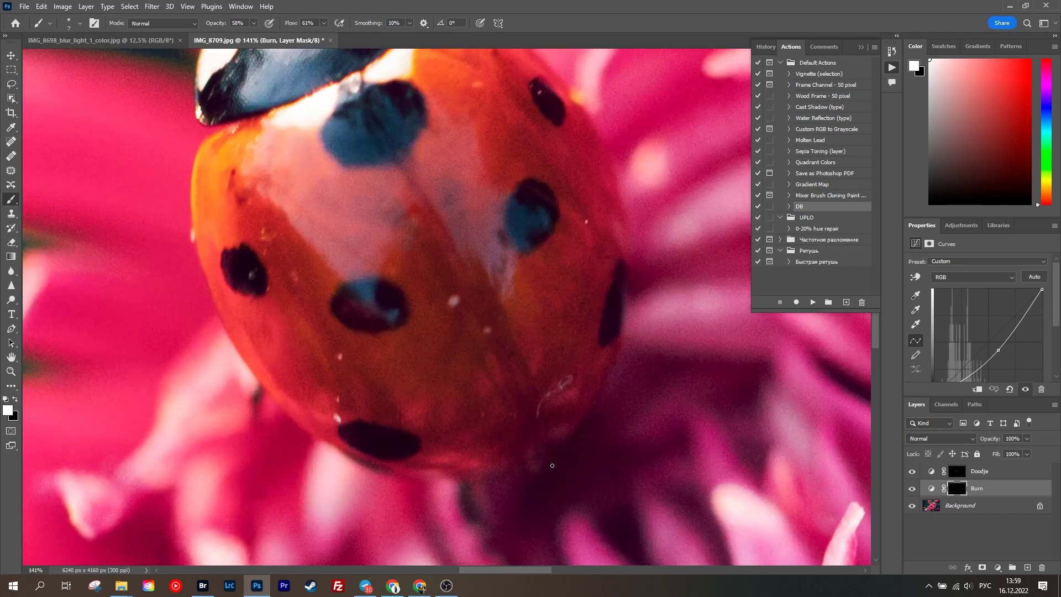
scroll(528, 441, "down", 2)
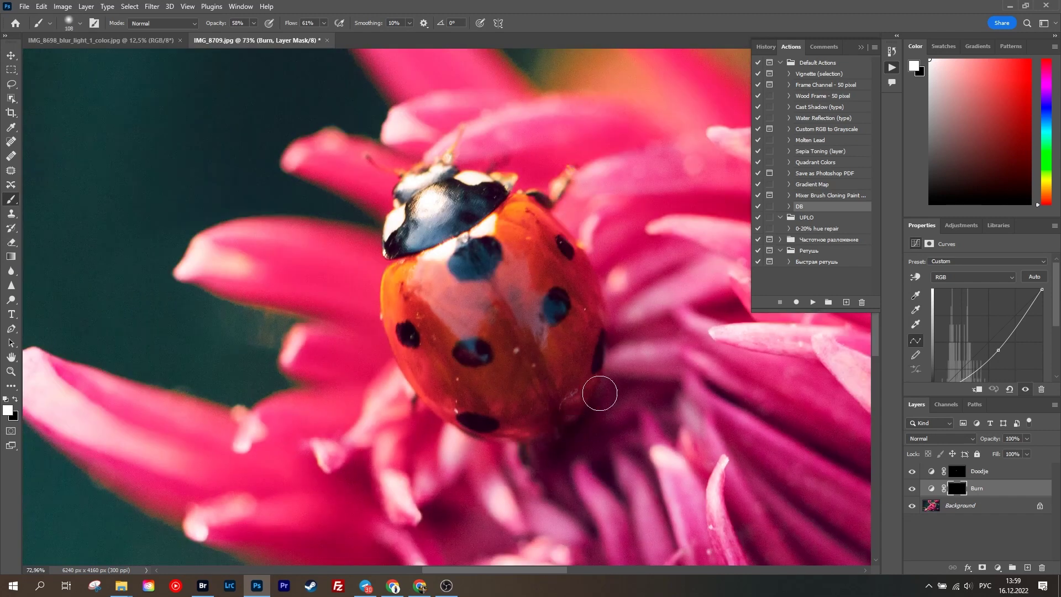
left_click_drag(404, 241, 402, 243)
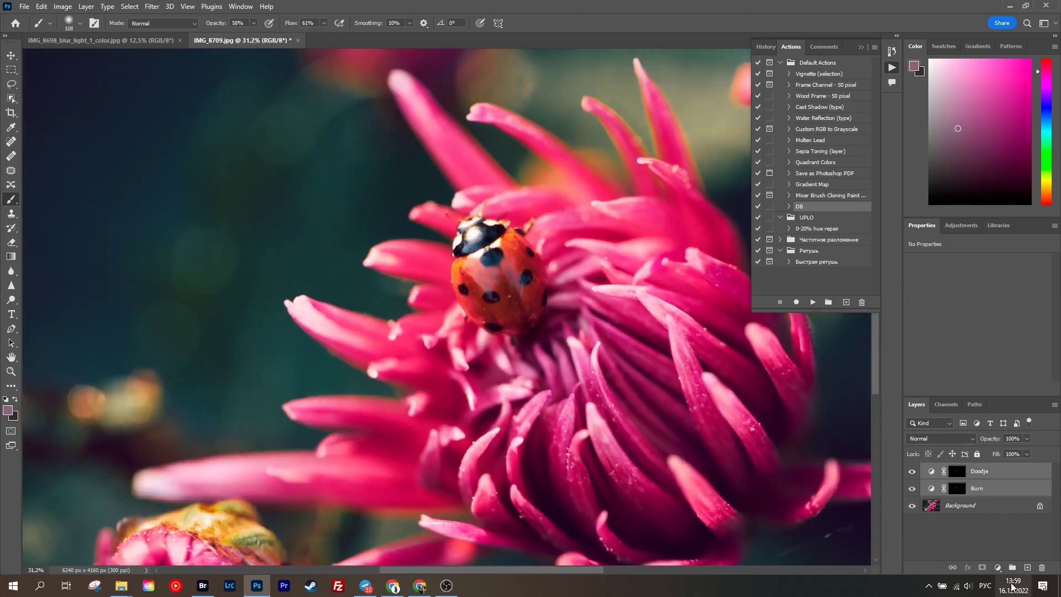
- Expand Group 1 and paint the Doodje and Burn masks over the flower petals
left_click(923, 470)
left_click(966, 485)
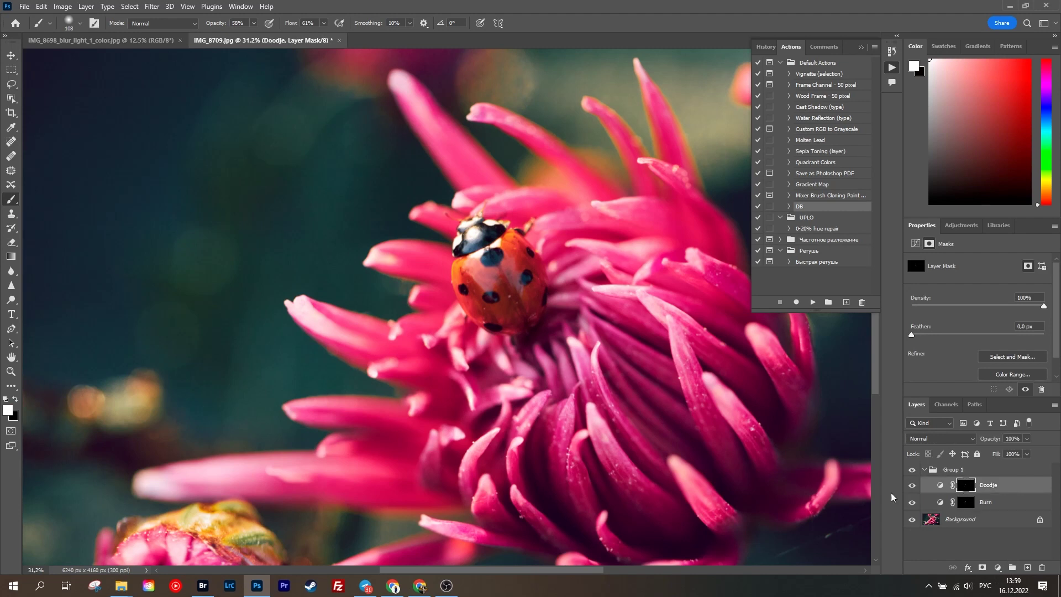
scroll(634, 459, "up", 1)
scroll(634, 459, "right", 1)
scroll(489, 280, "down", 1)
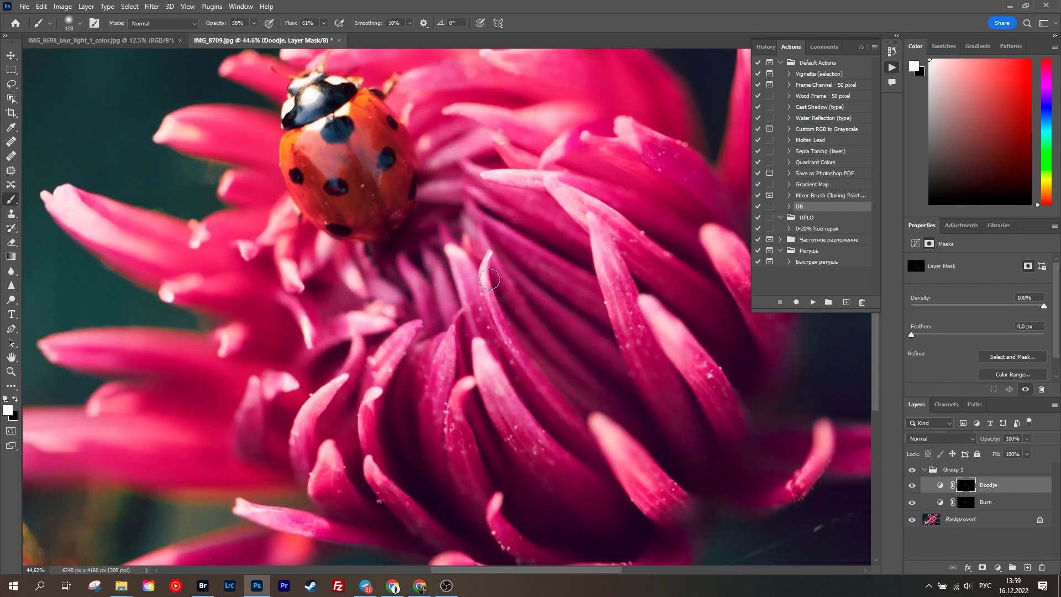
scroll(439, 412, "down", 2)
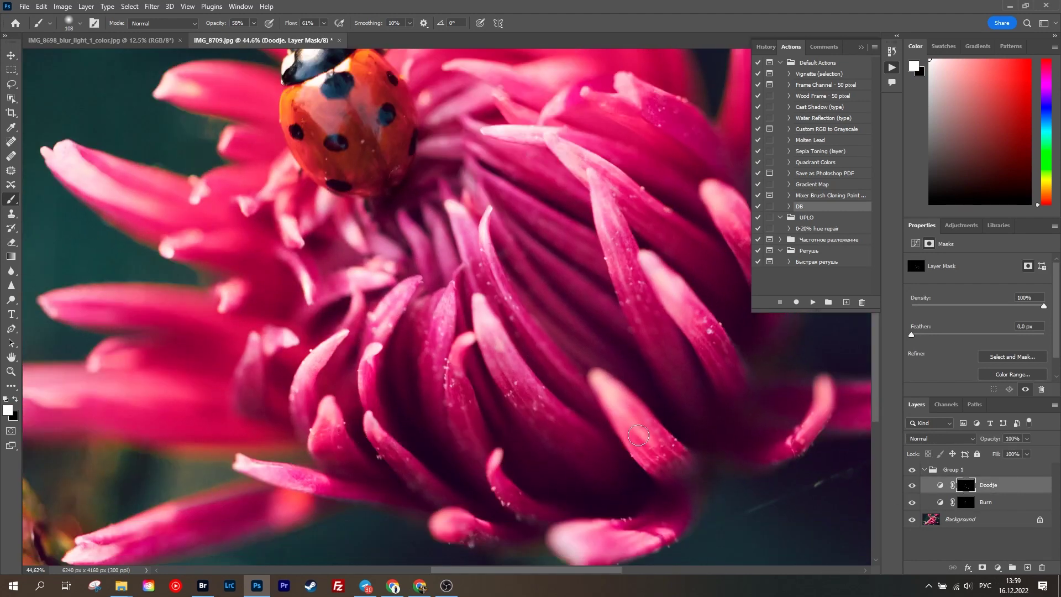
key("alt+bracketleft")
scroll(660, 301, "down", 1)
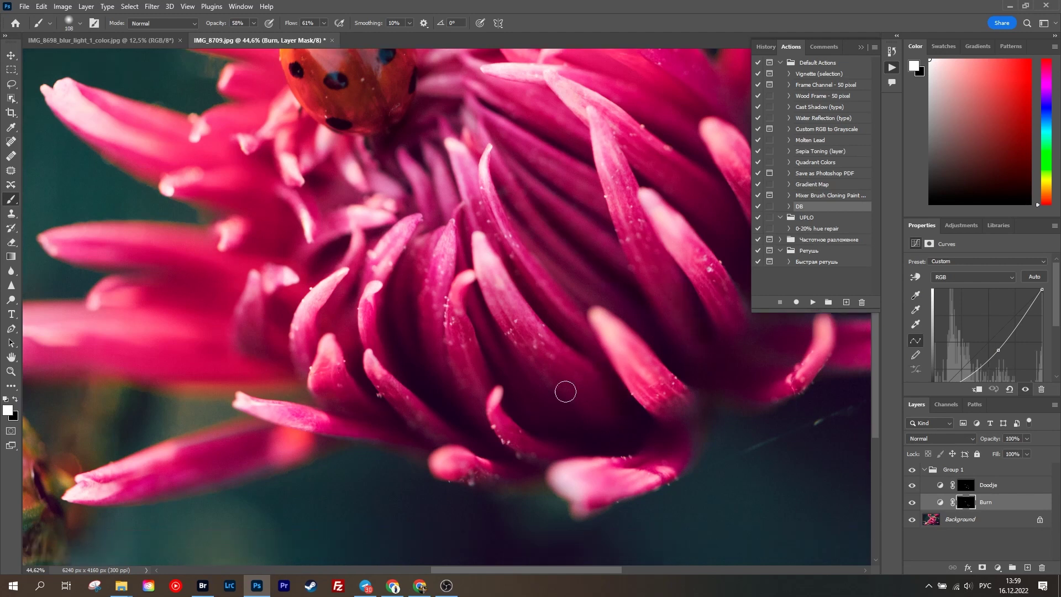
scroll(451, 157, "up", 1)
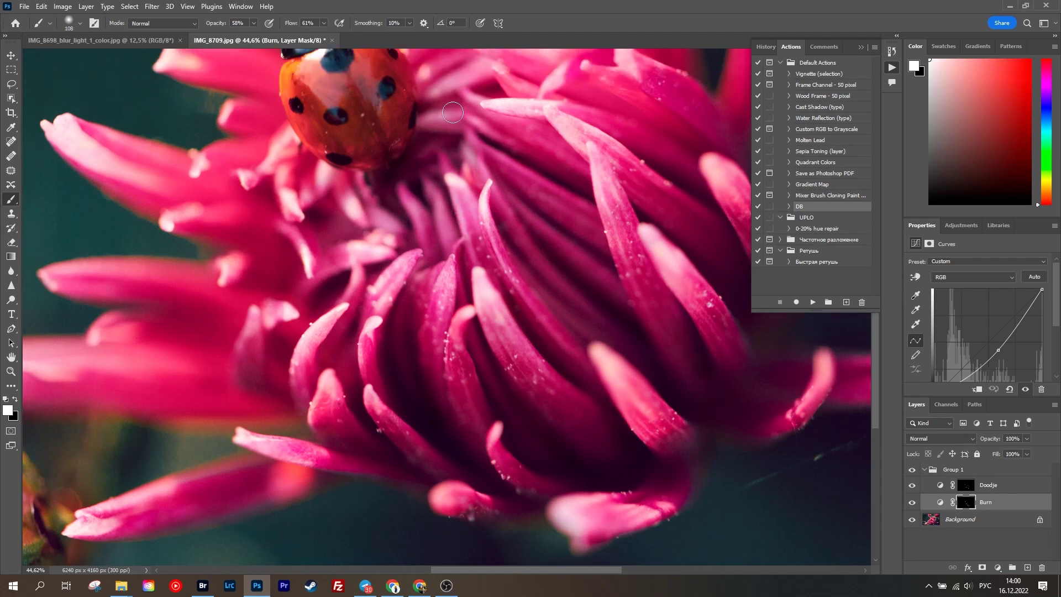
scroll(470, 152, "up", 2)
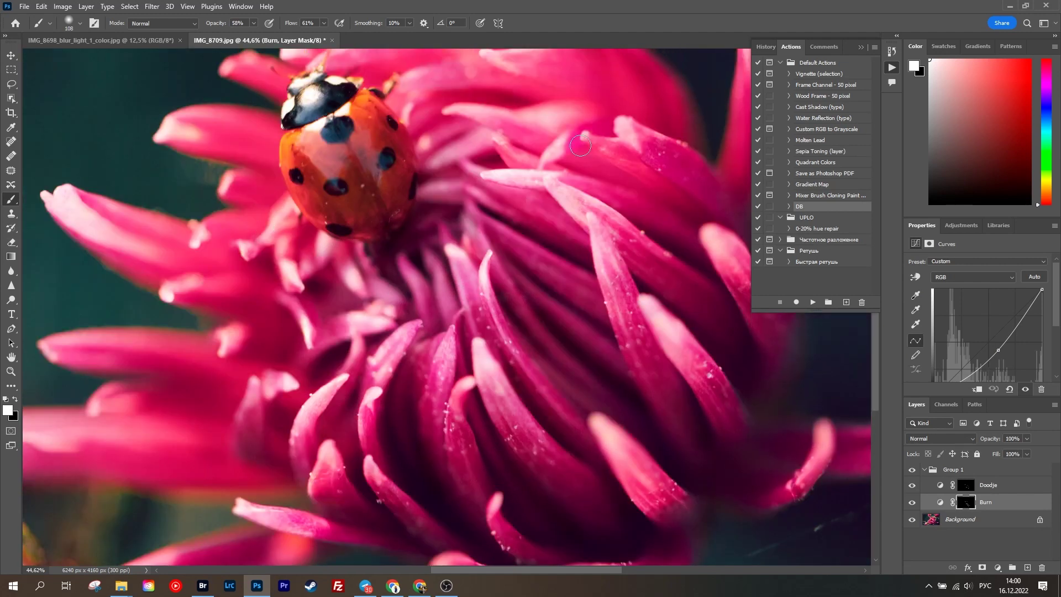
scroll(580, 146, "down", 5, "alt")
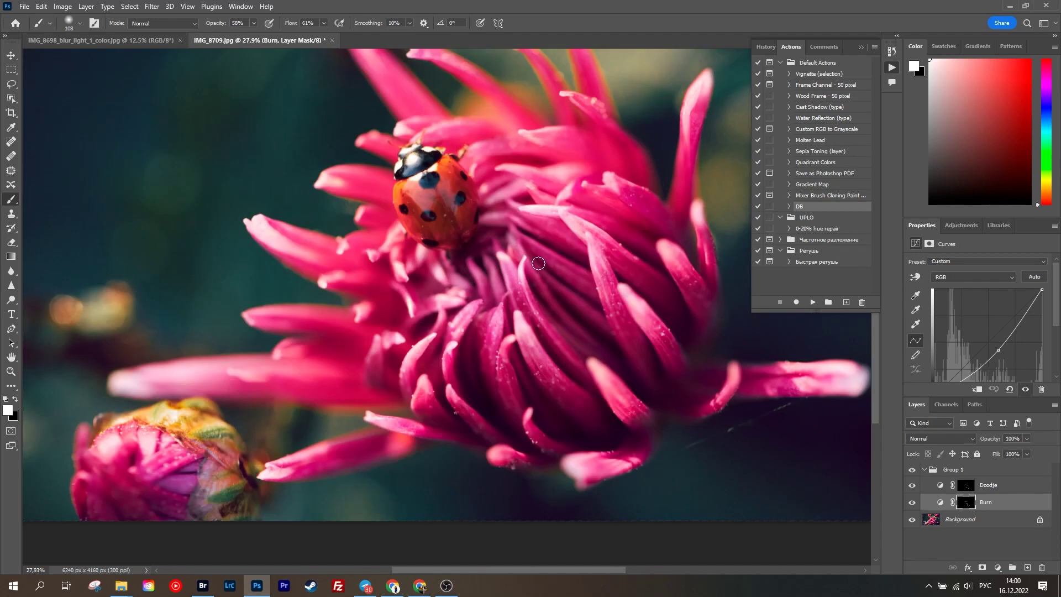
scroll(442, 320, "down", 3, "alt")
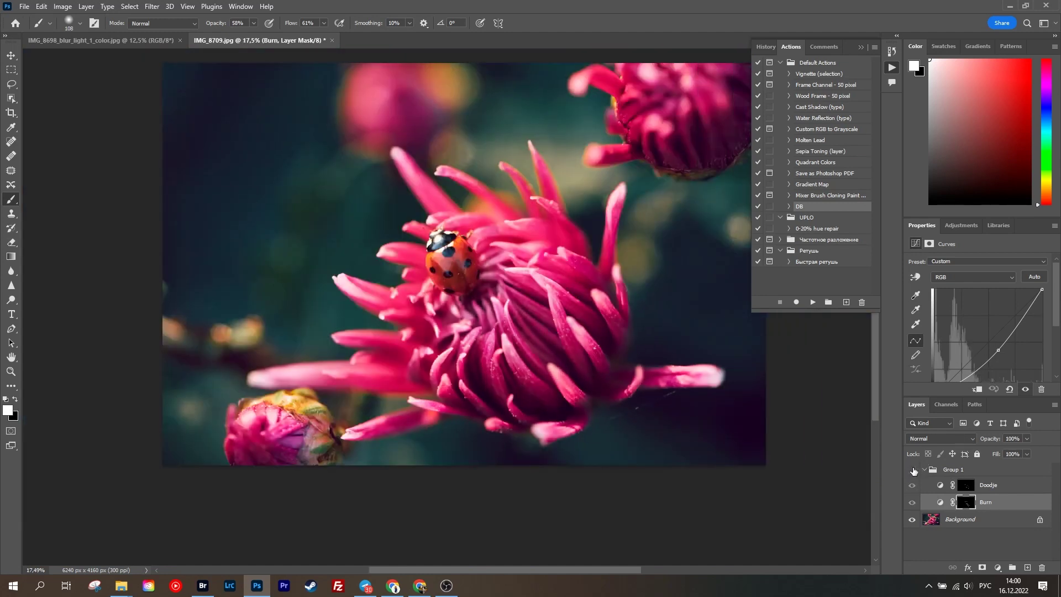
scroll(441, 322, "up", 3, "alt")
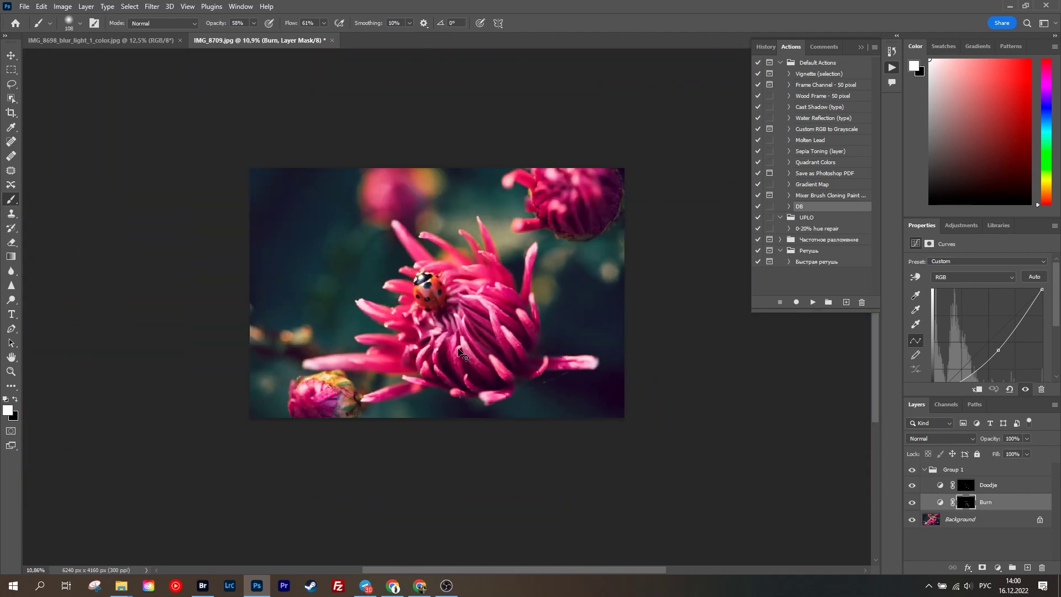
- Apply a 317 px Iris Blur centred over the flower, then add a white mask to Layer 1
left_click(307, 168)
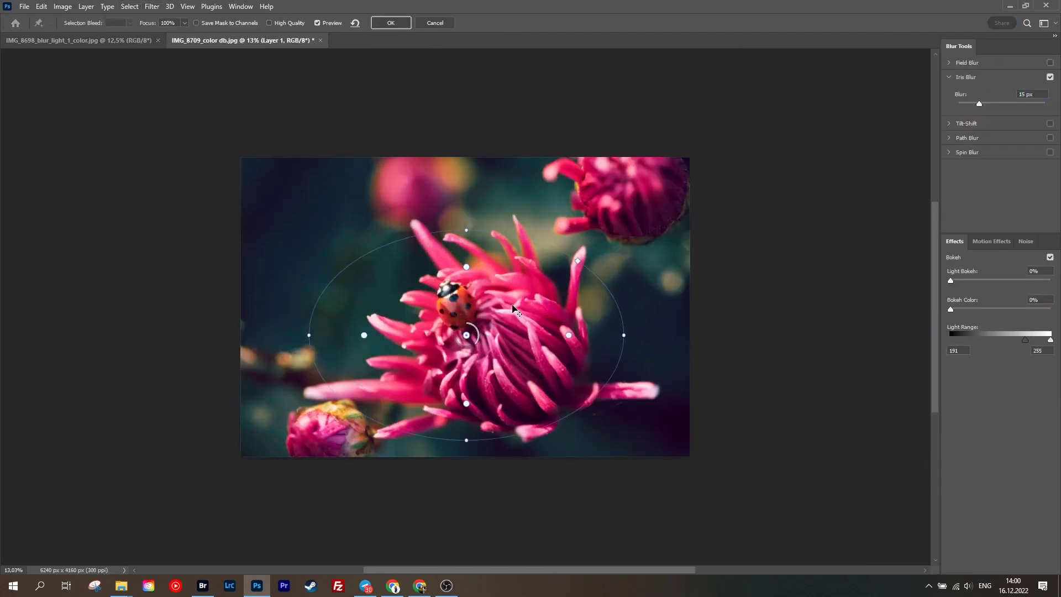
left_click_drag(981, 103, 1033, 103)
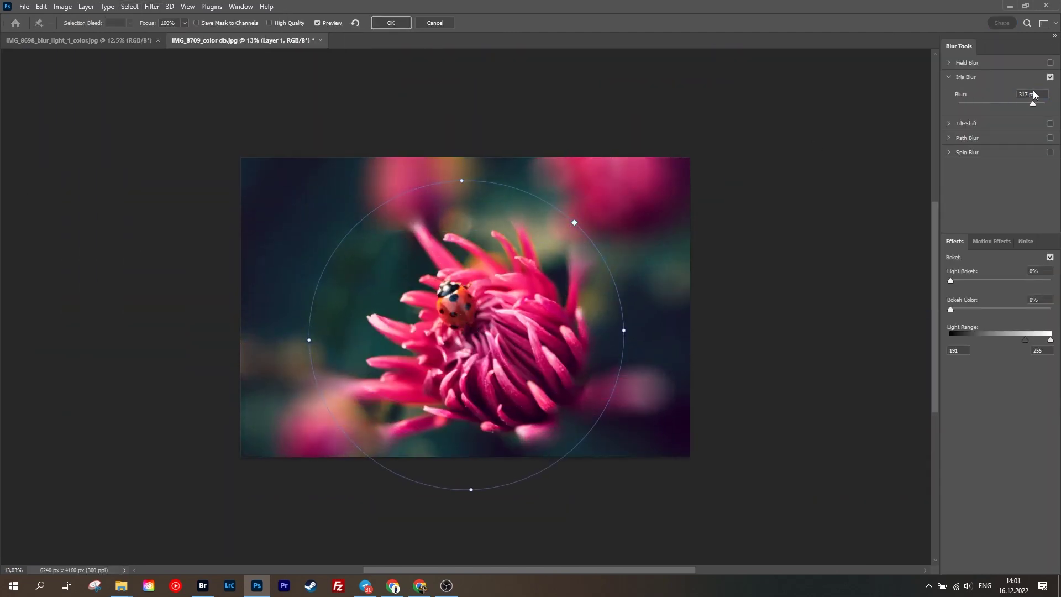
left_click_drag(496, 287, 496, 271)
left_click(385, 23)
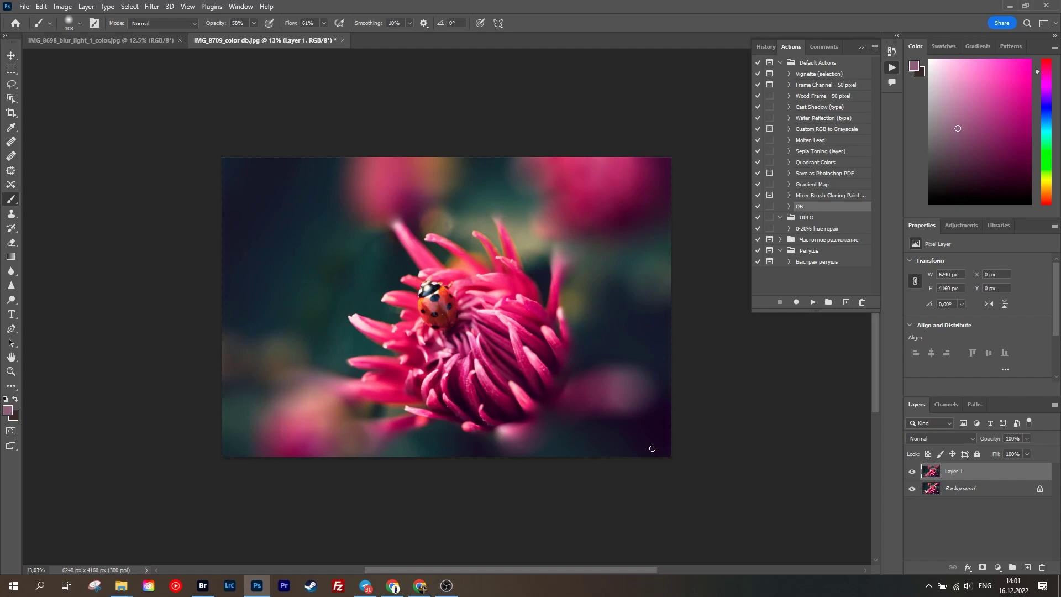
left_click(983, 568)
- Paint black on Layer 1's mask over the right petal and upper flower to restore sharpness
key("x")
left_click_drag(623, 385, 466, 432)
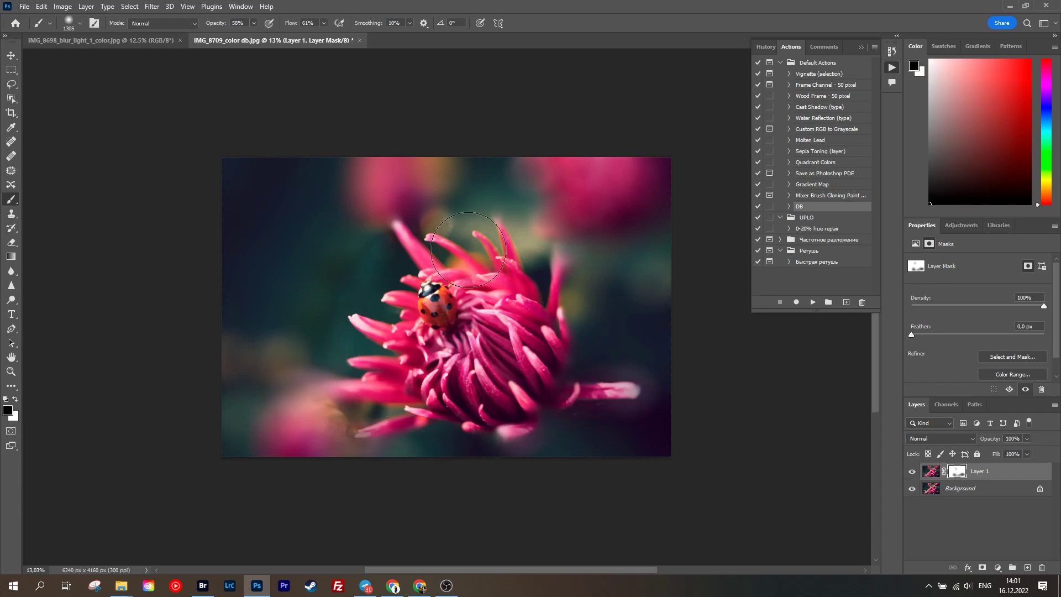
left_click_drag(550, 213, 592, 208)
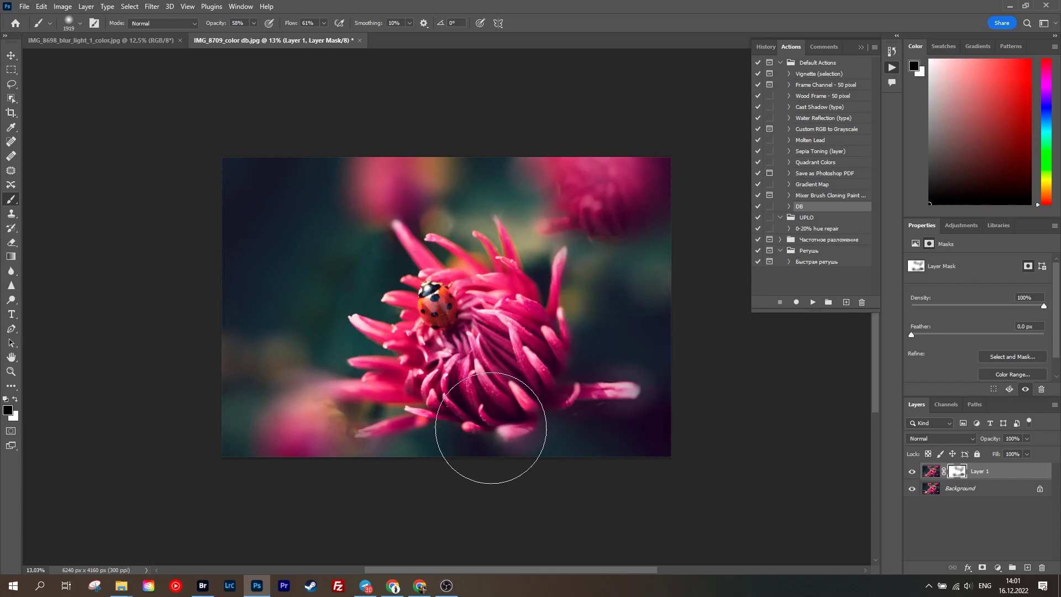
scroll(328, 263, "up", 1)
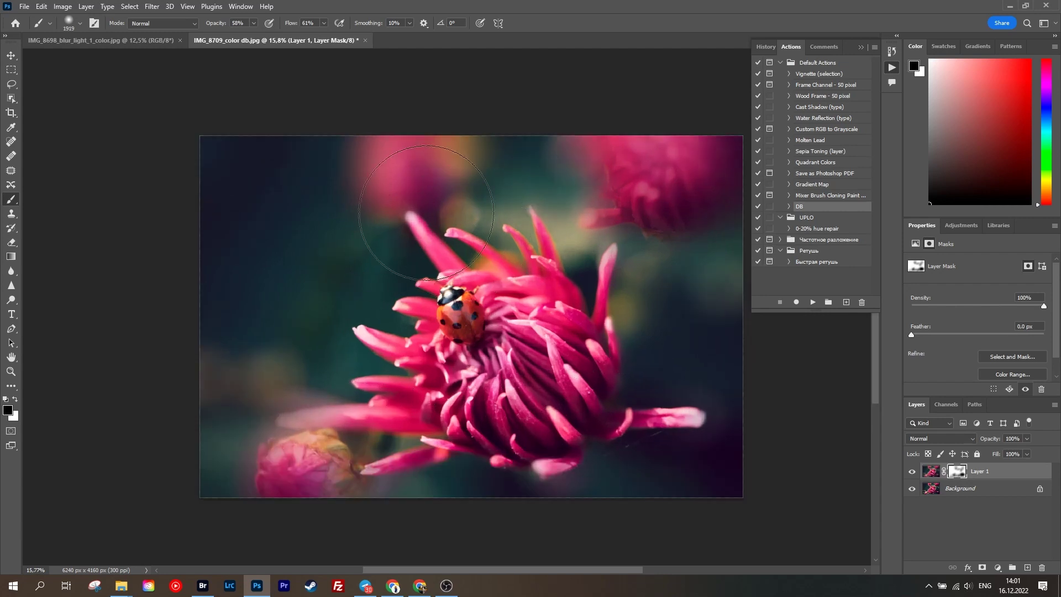
scroll(485, 352, "down", 1)
scroll(475, 353, "down", 1)
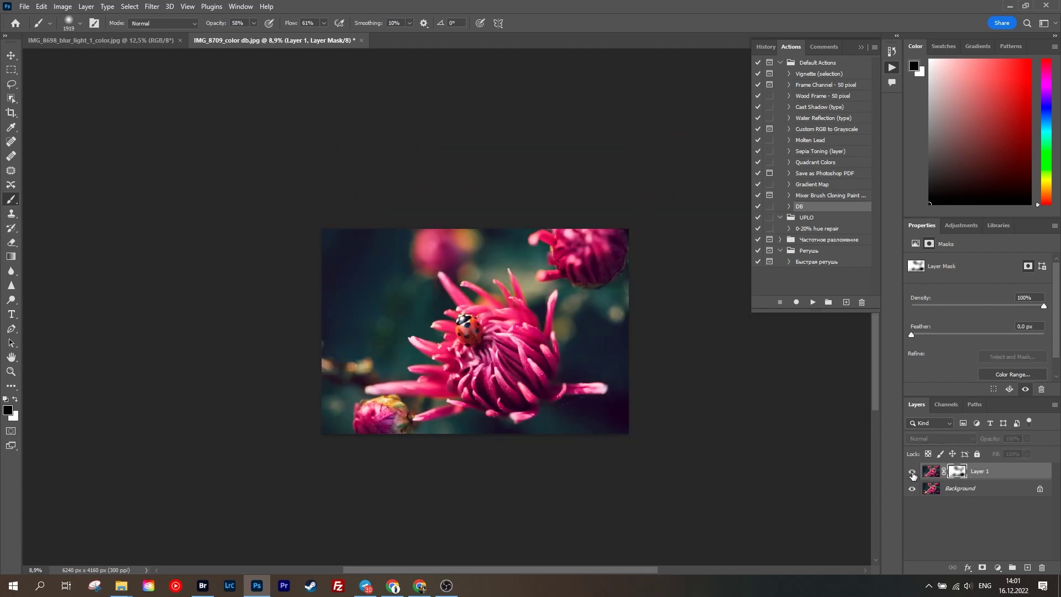
scroll(331, 428, "up", 1)
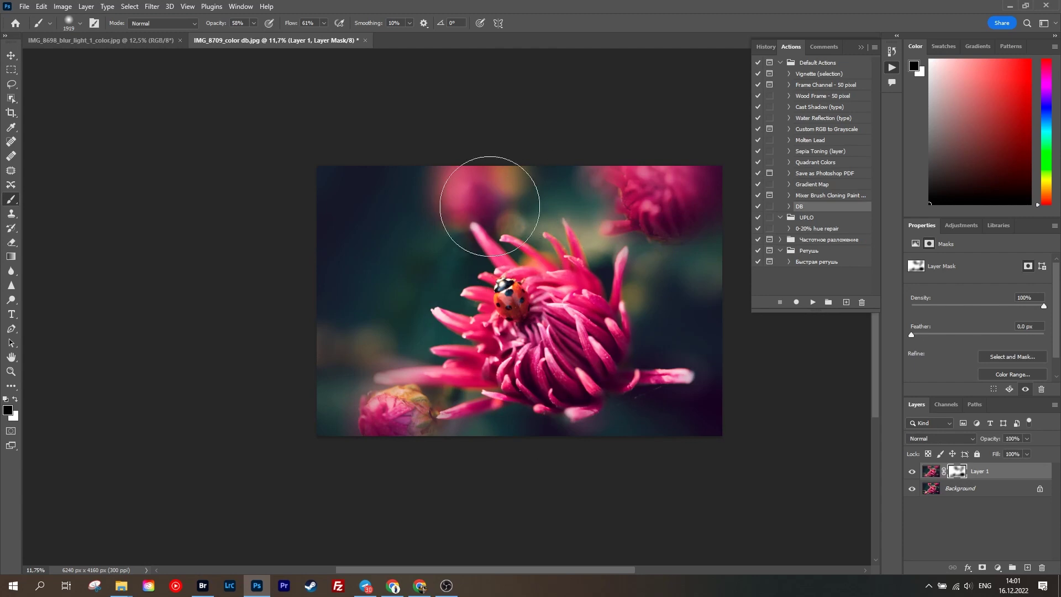
scroll(573, 362, "up", 1)
key("ctrl+2")
- Lasso the bright left-edge patch, Content-Aware Fill it to a new layer, and merge down
left_click(11, 85)
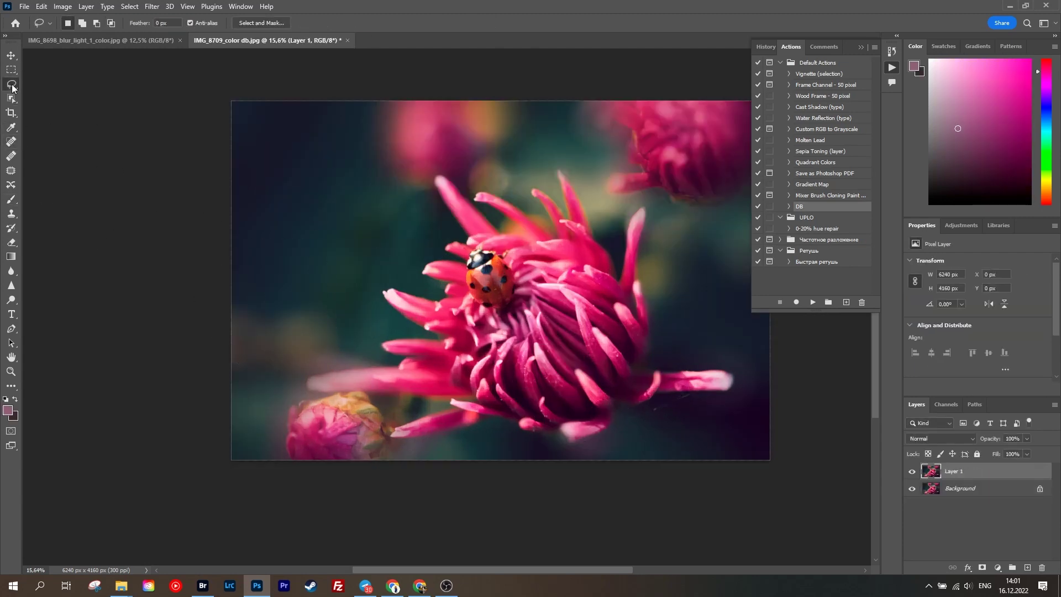
left_click_drag(341, 372, 349, 354)
right_click(298, 326)
left_click(354, 484)
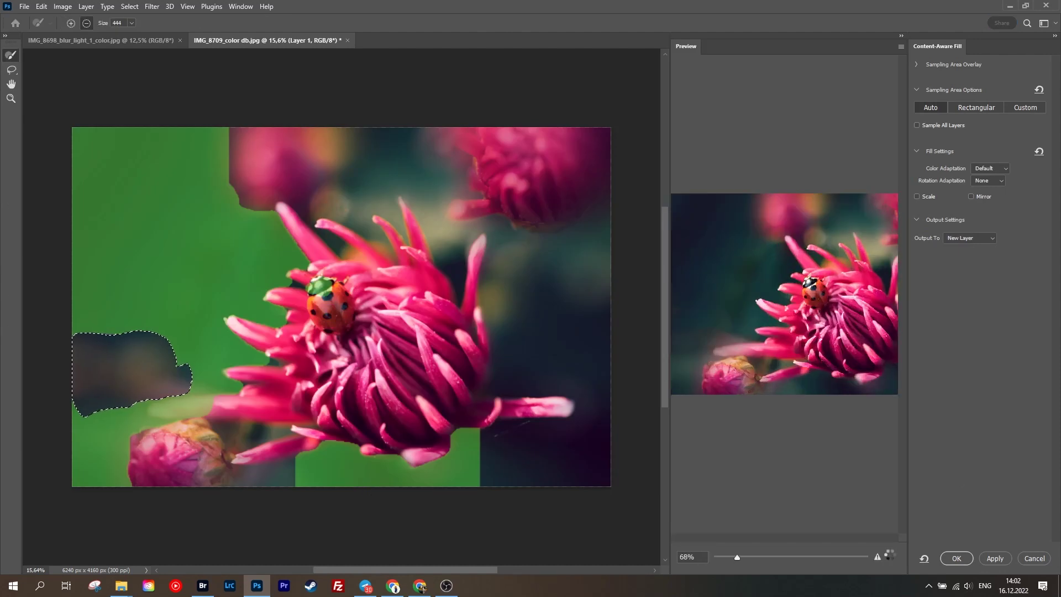
left_click(957, 559)
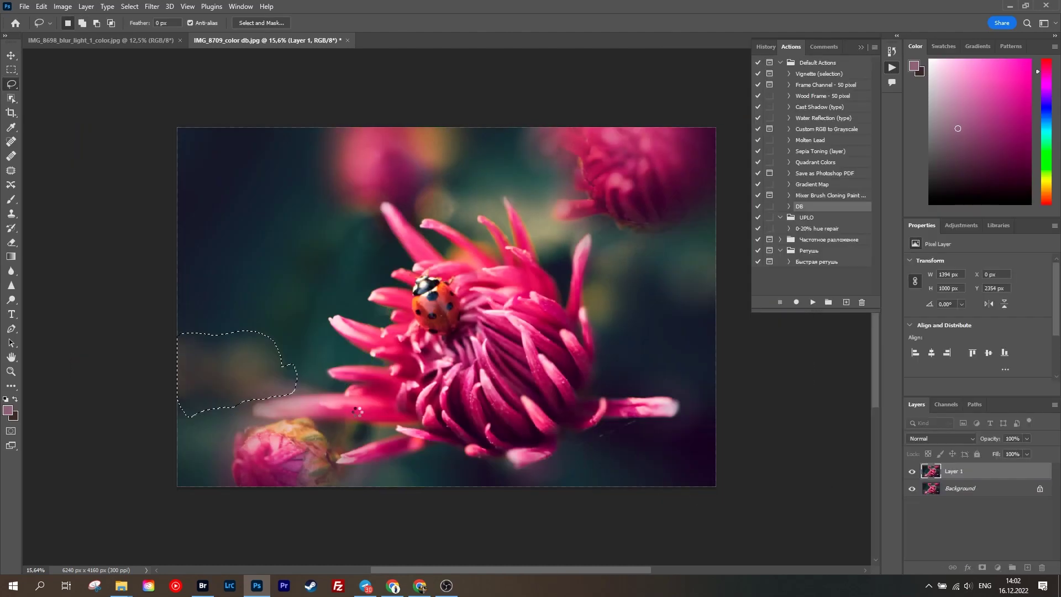
key("ctrl+e")
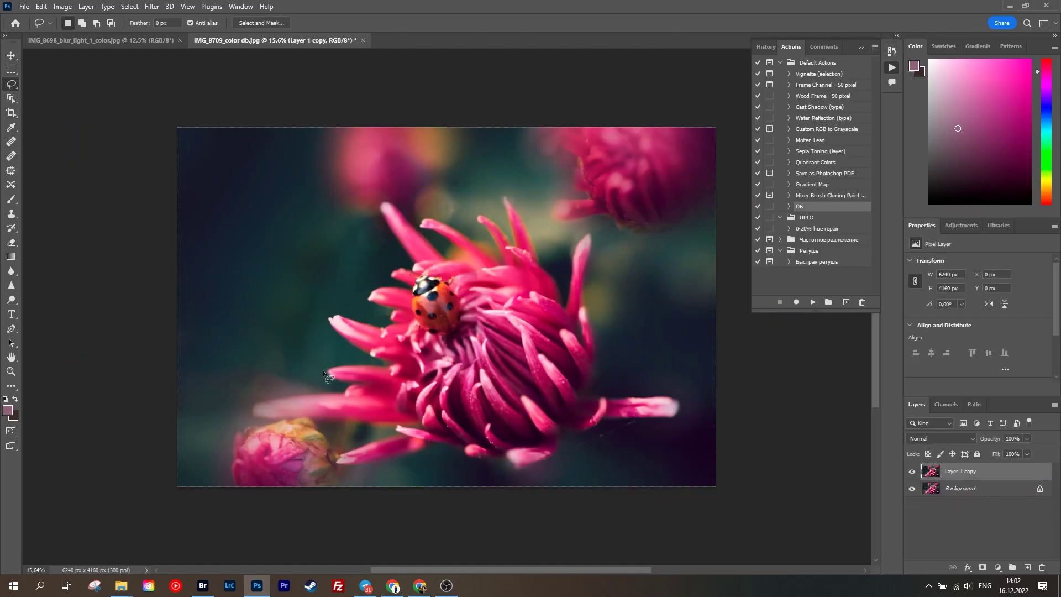
key("s")
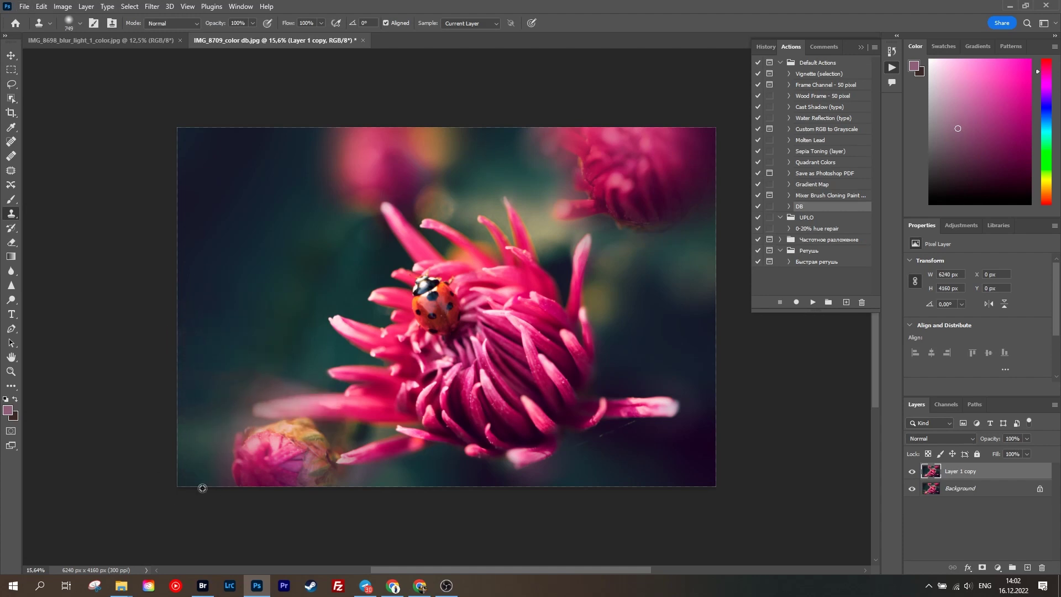
scroll(292, 451, "down", 2)
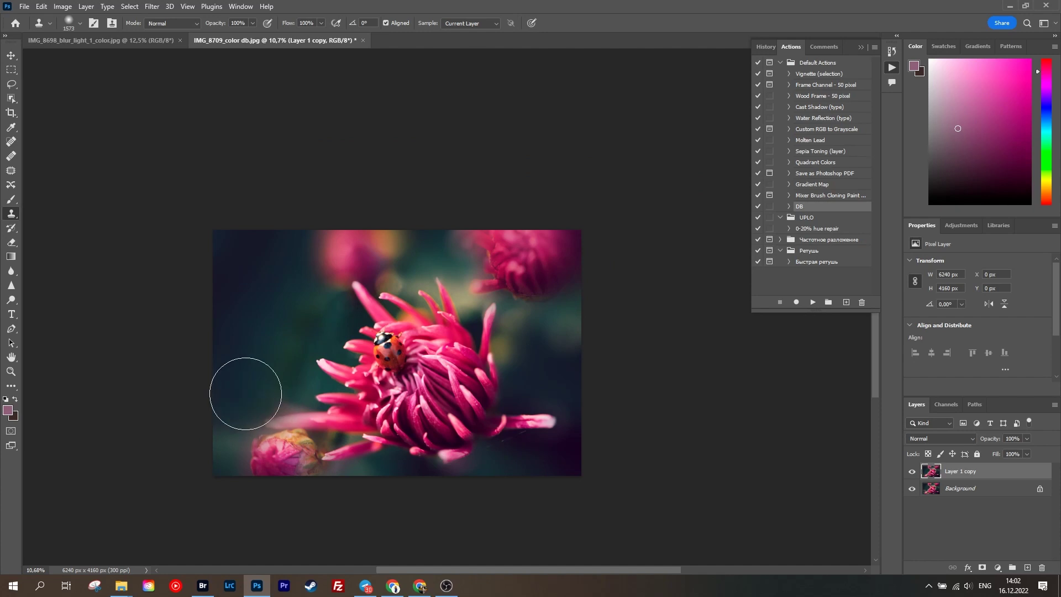
scroll(387, 442, "up", 2)
scroll(309, 238, "up", 2)
scroll(294, 331, "down", 2)
scroll(293, 408, "down", 2)
scroll(406, 321, "up", 1)
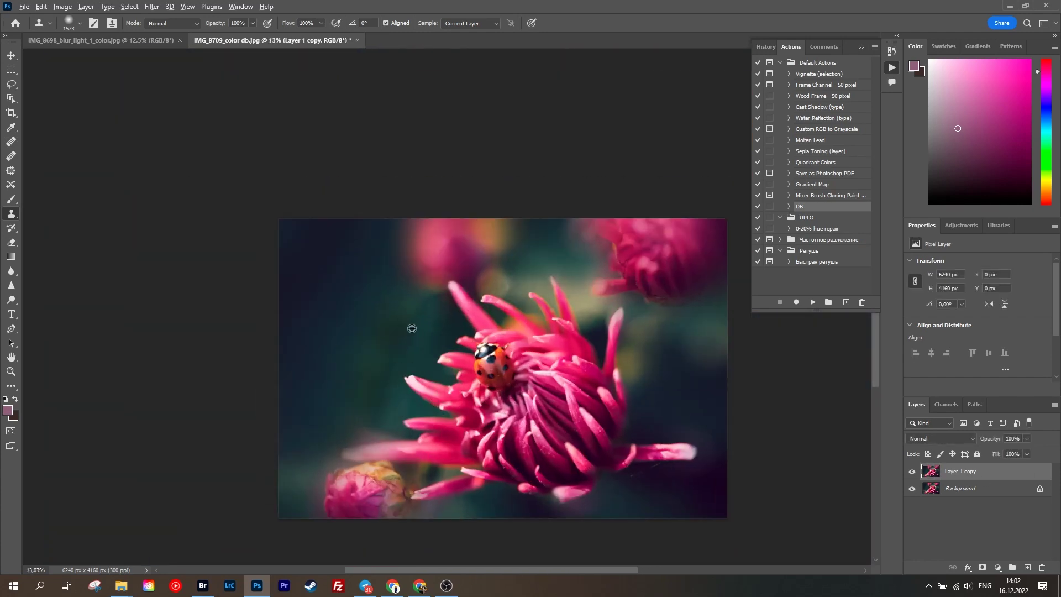
scroll(387, 369, "down", 1)
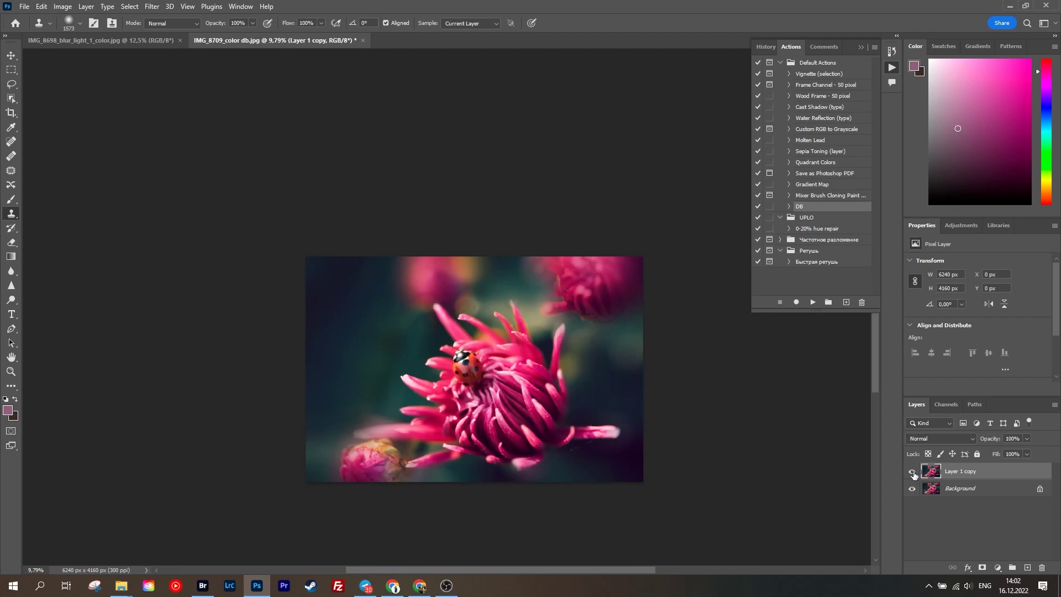
key("v")
scroll(377, 337, "up", 2)
scroll(378, 337, "down", 1)
- Apply a 224 px Iris Blur with an enlarged ellipse around the flower
left_click(152, 6)
left_click(310, 206)
left_click_drag(464, 169, 464, 156)
left_click_drag(466, 307, 486, 327)
left_click_drag(979, 103, 1023, 104)
left_click_drag(484, 265, 480, 264)
left_click(391, 22)
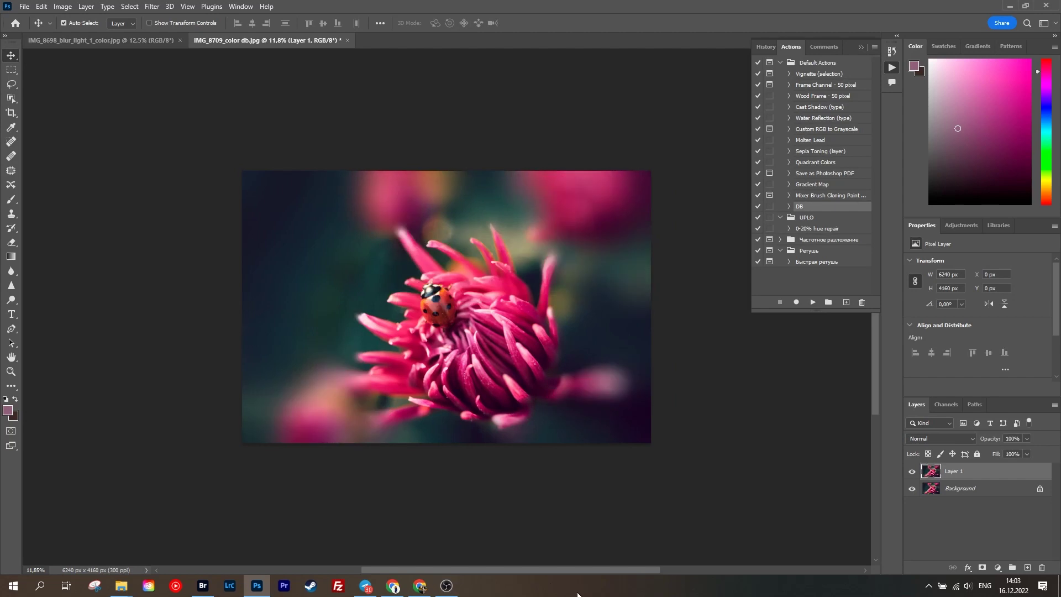
- Mask the blurred layer and paint black over the ladybug and flower centre
left_click(983, 568)
key("d")
key("b")
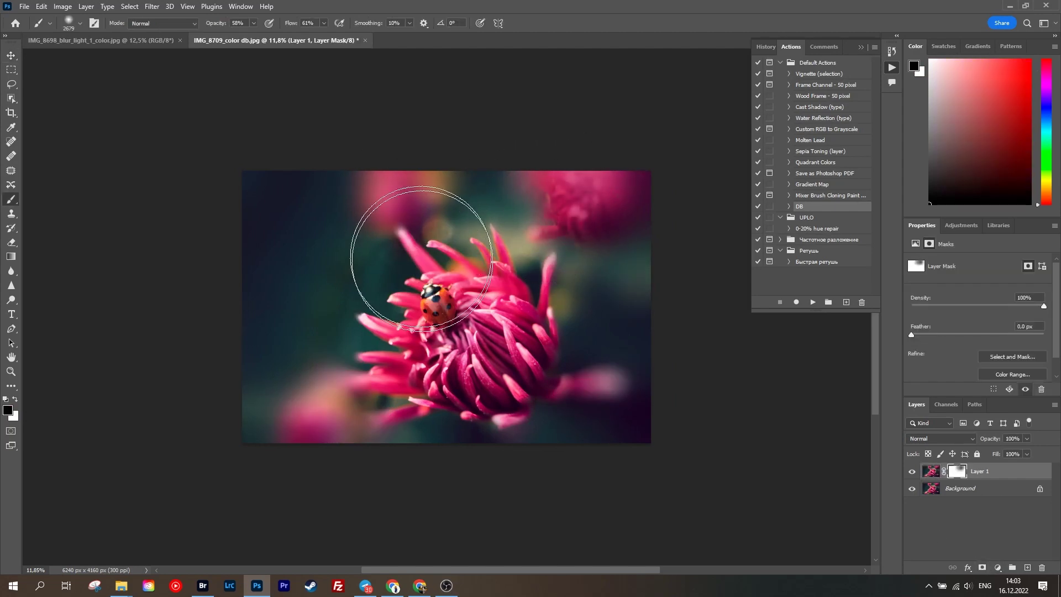
mouse_move(543, 390)
left_mouse_down()
mouse_move(389, 462)
mouse_move(488, 380)
mouse_move(515, 395)
mouse_move(452, 245)
left_mouse_up()
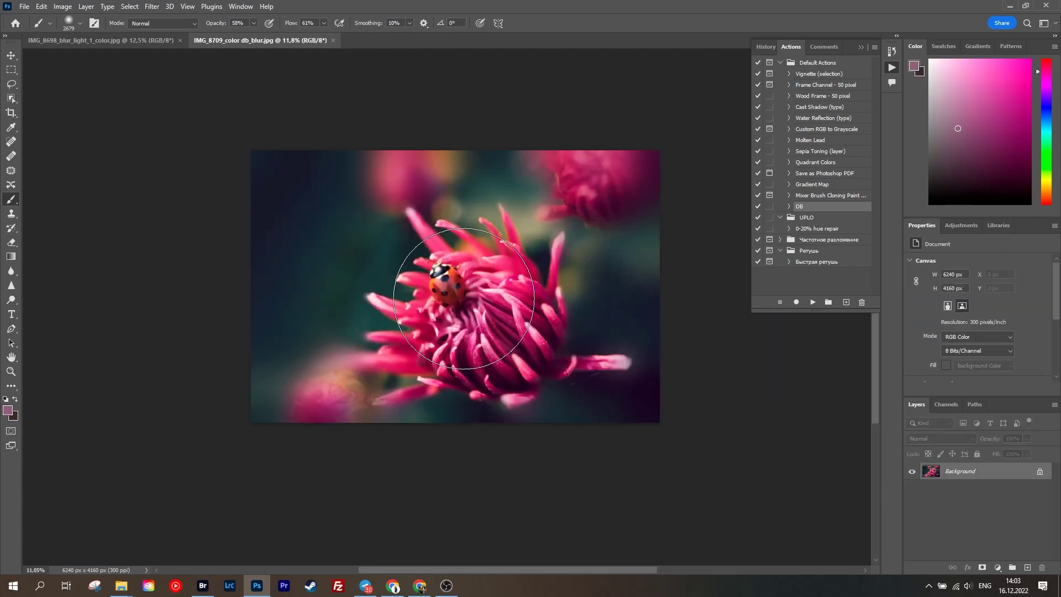
key("ctrl+j")
left_click(152, 6)
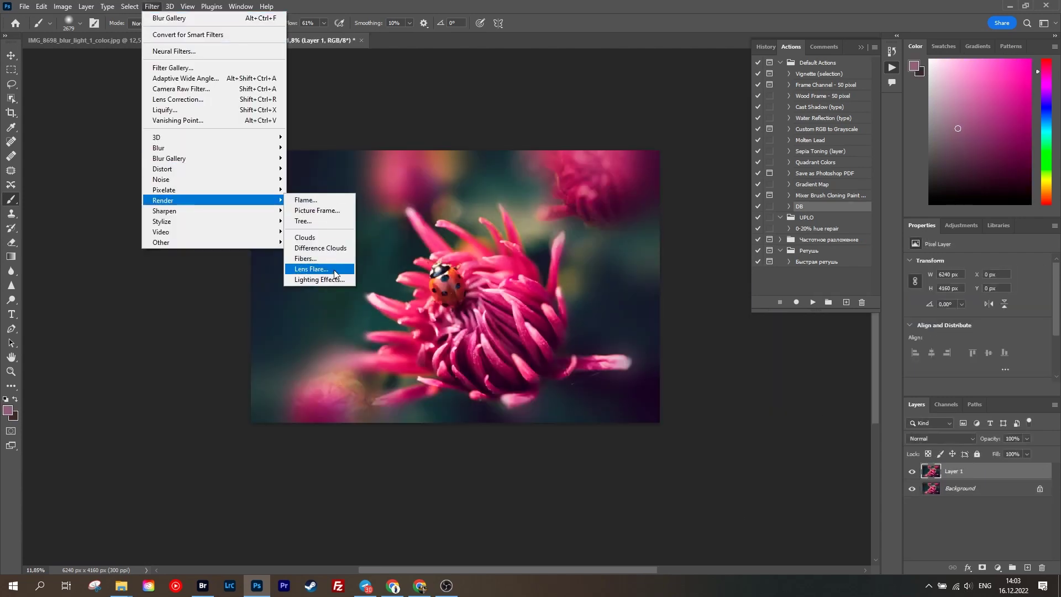
- Render a lens flare at the upper left and mask it off the lower right and flower
left_click(309, 273)
left_click(699, 171)
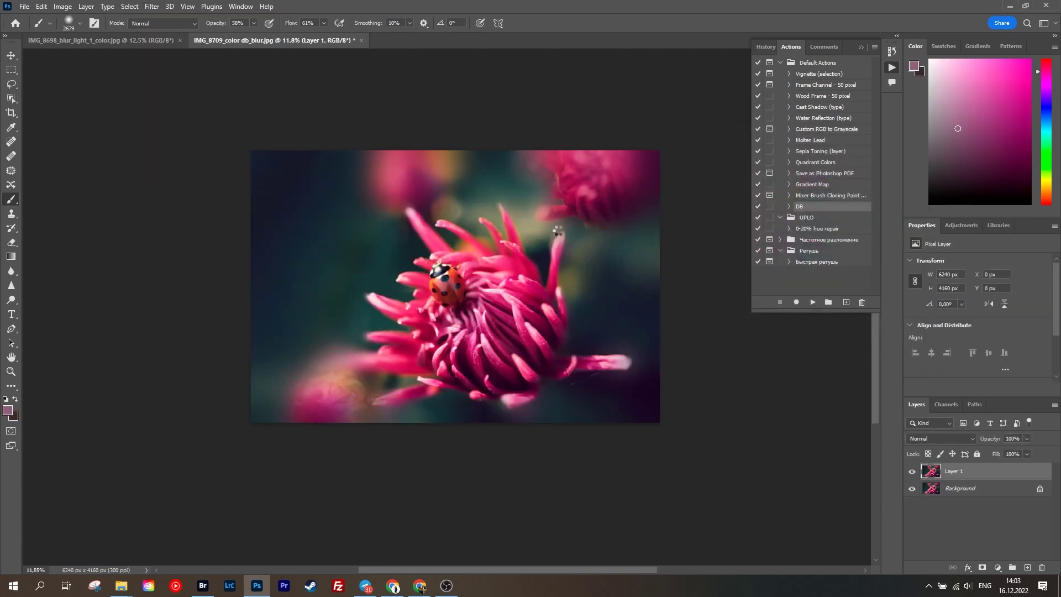
left_click(881, 153)
scroll(447, 307, "up", 3)
left_click(982, 568)
key("d")
mouse_move(557, 467)
left_mouse_down()
mouse_move(687, 438)
mouse_move(663, 374)
left_mouse_up()
mouse_move(391, 320)
left_mouse_down()
mouse_move(509, 351)
mouse_move(327, 426)
left_mouse_up()
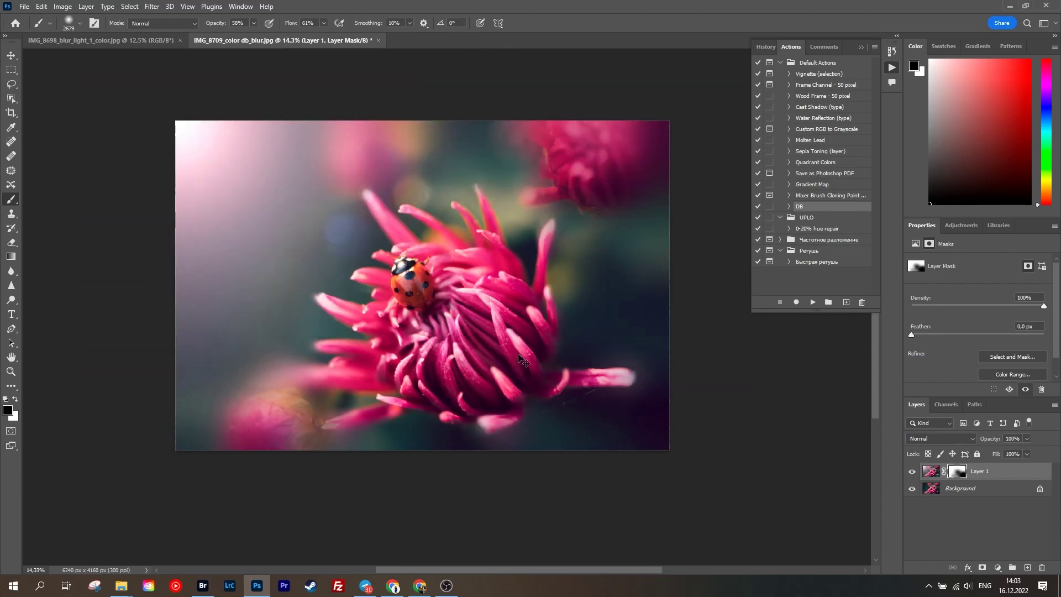
- Save as IMG_8709_color db_blur_light.jpg and drag the bokeh image onto the photo
key("ctrl+shift+s")
type("_light")
key("Return")
key("Return")
key("alt+Tab")
left_click_drag(531, 128, 784, 137)
left_click_drag(775, 238, 280, 332)
- Blend the bokeh layer in Screen mode at 75% opacity and add a layer mask
left_click(940, 438)
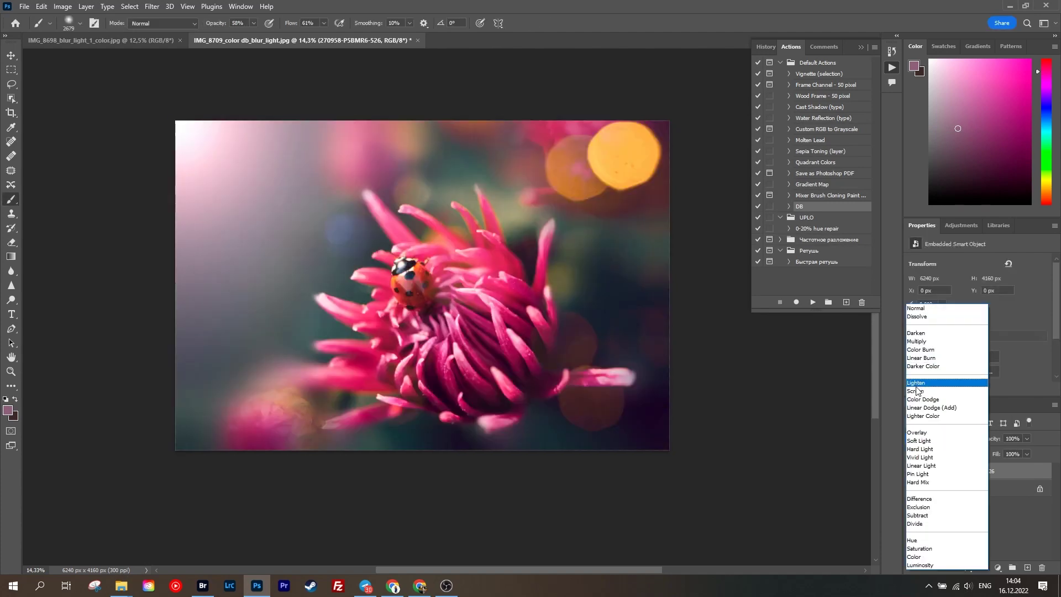
left_click(929, 391)
left_click_drag(999, 439, 985, 439)
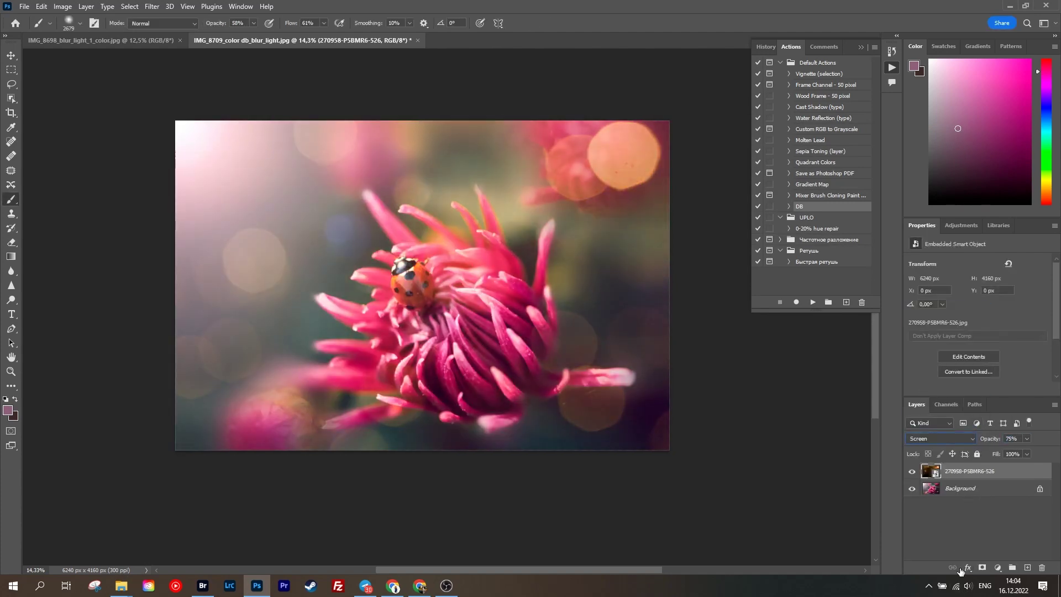
left_click(983, 568)
- Paint black on the mask to remove bokeh from the flower centre and other areas
key("d")
left_click_drag(442, 232, 476, 398)
mouse_move(347, 404)
left_mouse_down()
mouse_move(372, 208)
mouse_move(332, 434)
mouse_move(356, 138)
mouse_move(248, 340)
left_mouse_up()
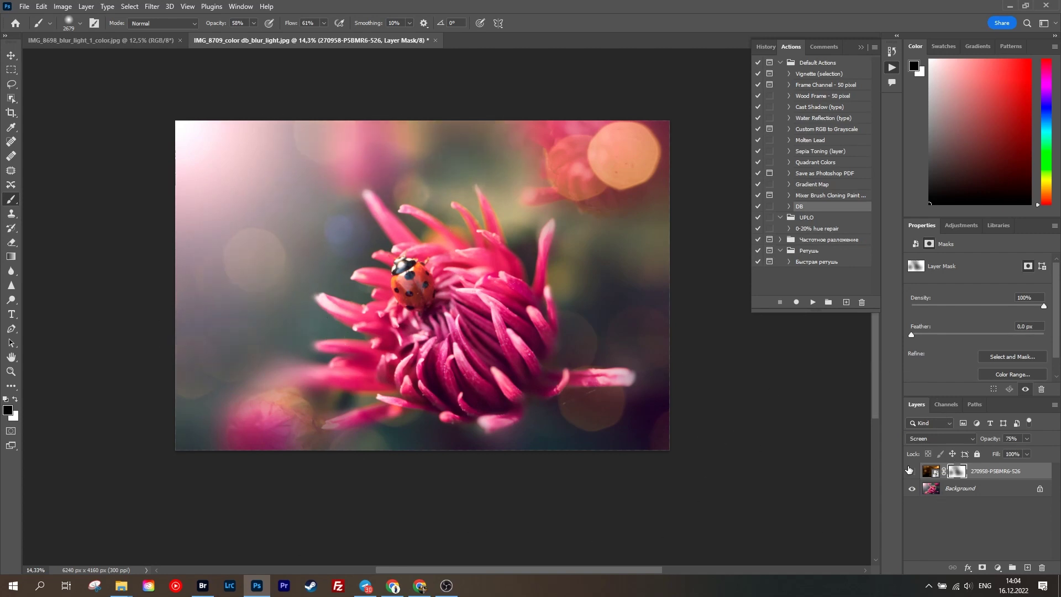
scroll(445, 299, "up", 3)
scroll(445, 299, "down", 3)
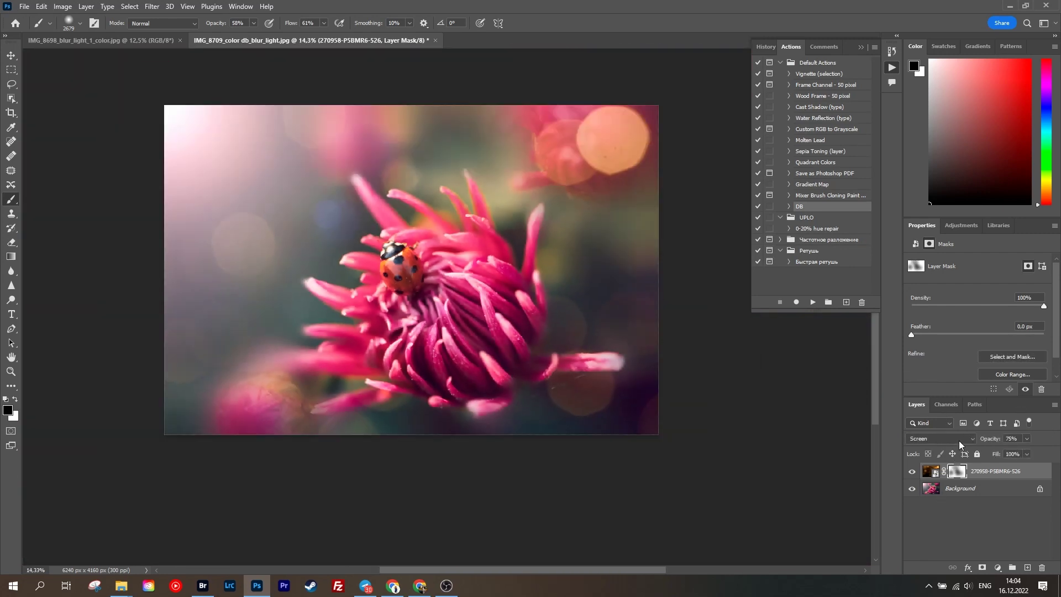
- Add a Curves adjustment layer with the Linear Contrast preset
left_click(989, 261)
left_click(961, 315)
left_click(959, 485)
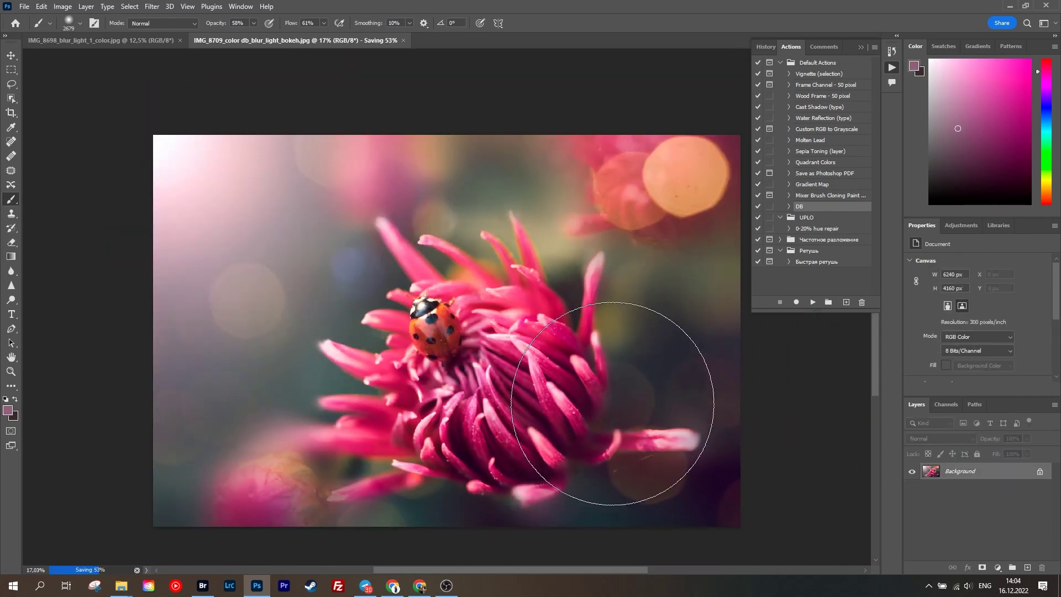
- Add a Color Lookup adjustment using the Fuji ETERNA 250D Fuji 3510 look
left_click(997, 265)
left_click(998, 263)
left_click(940, 438)
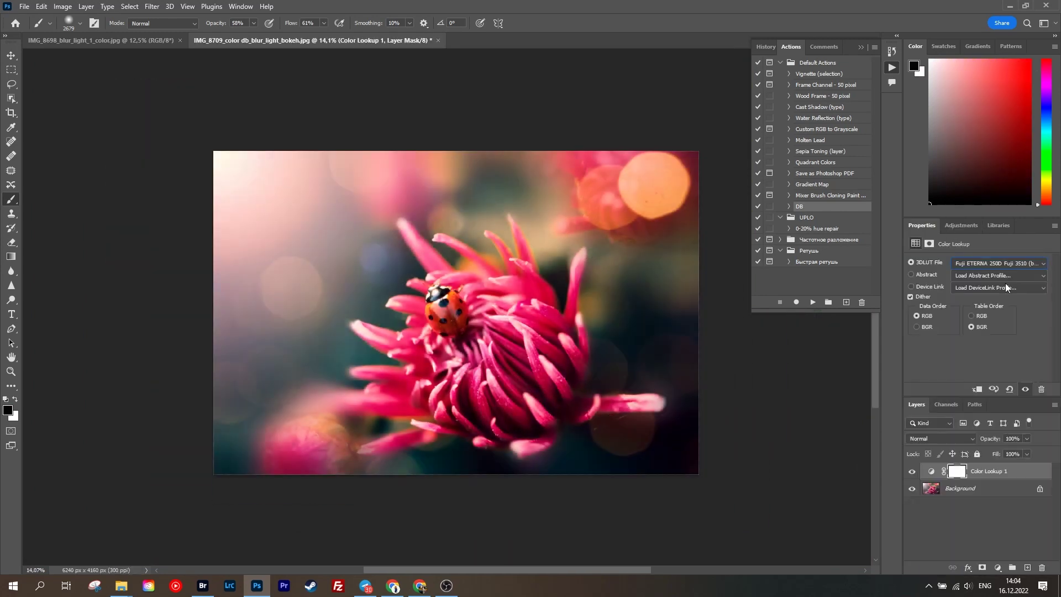
scroll(989, 258, "down", 1)
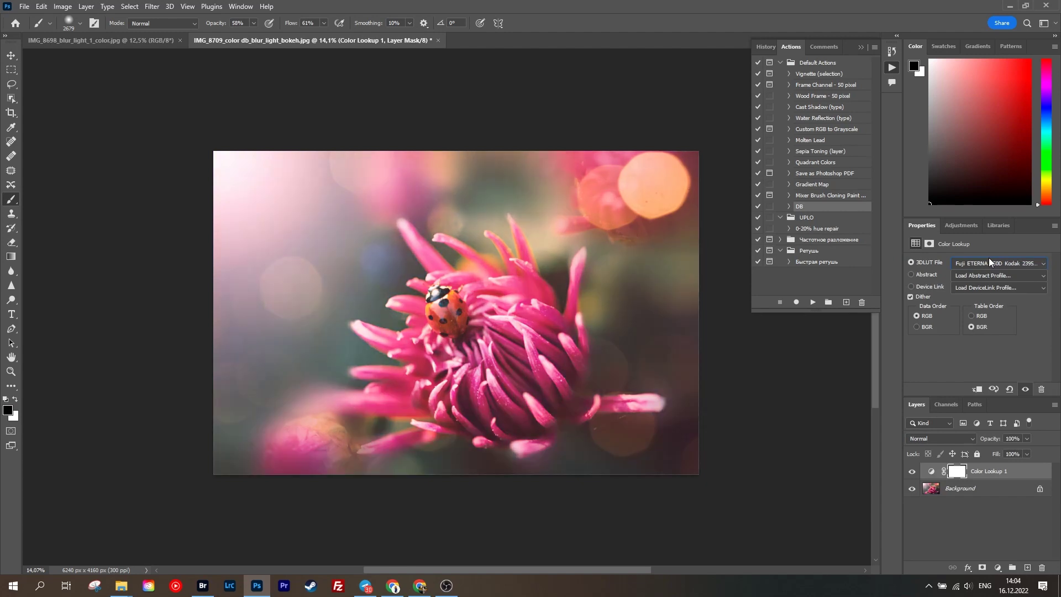
scroll(990, 257, "down", 1)
scroll(983, 263, "down", 1)
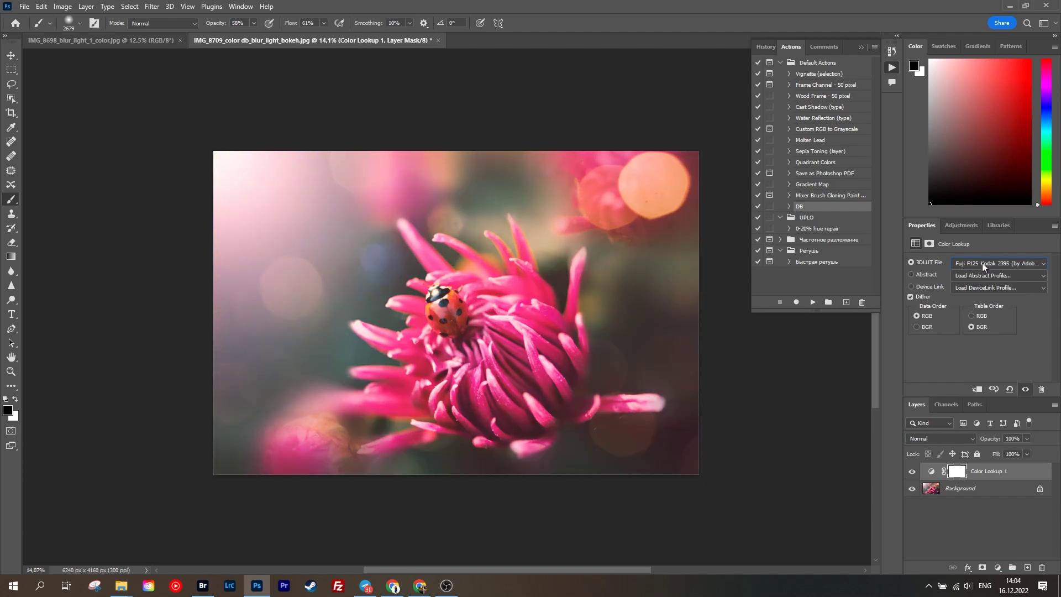
- Compare with Fuji REALA 500D Kodak 2393, keep ETERNA 250D Fuji 3510 at 69% opacity
left_click(983, 263)
left_click(990, 413)
left_click(990, 263)
left_click(939, 457)
left_click(983, 263)
left_click(948, 414)
left_click_drag(997, 442, 980, 442)
- Apply a 2.6 px High Pass sharpening layer set to Overlay blend mode
left_click(958, 471)
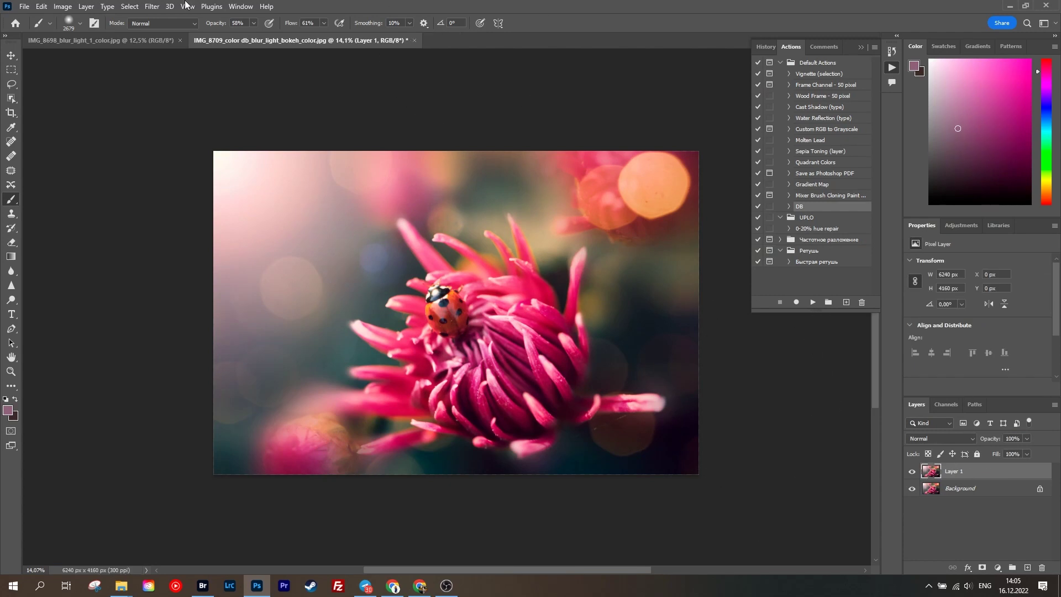
left_click(152, 7)
left_click(321, 253)
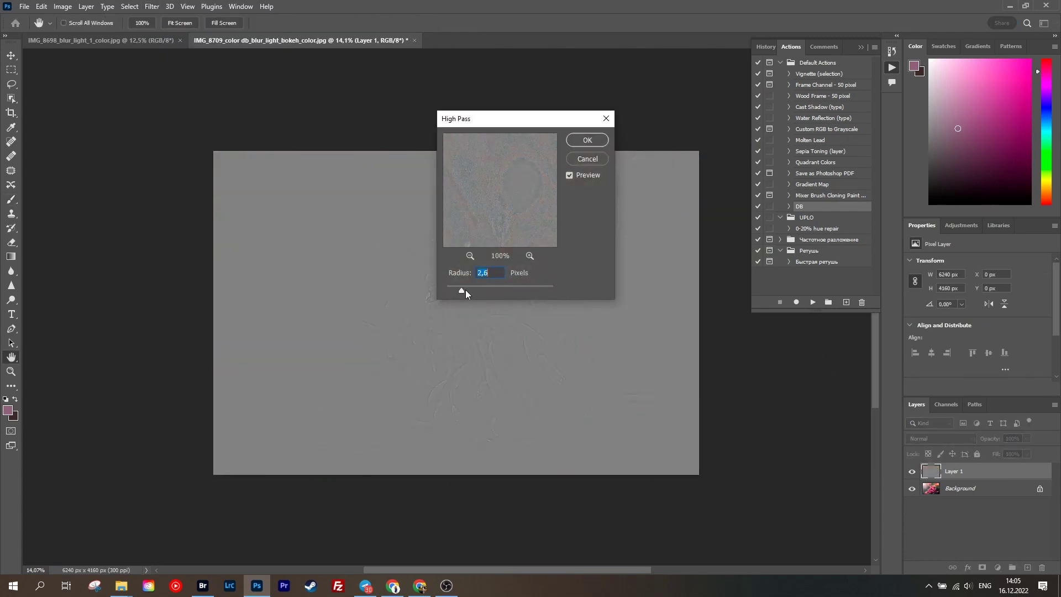
left_click(588, 140)
left_click(942, 438)
left_click(961, 488)
key("b")
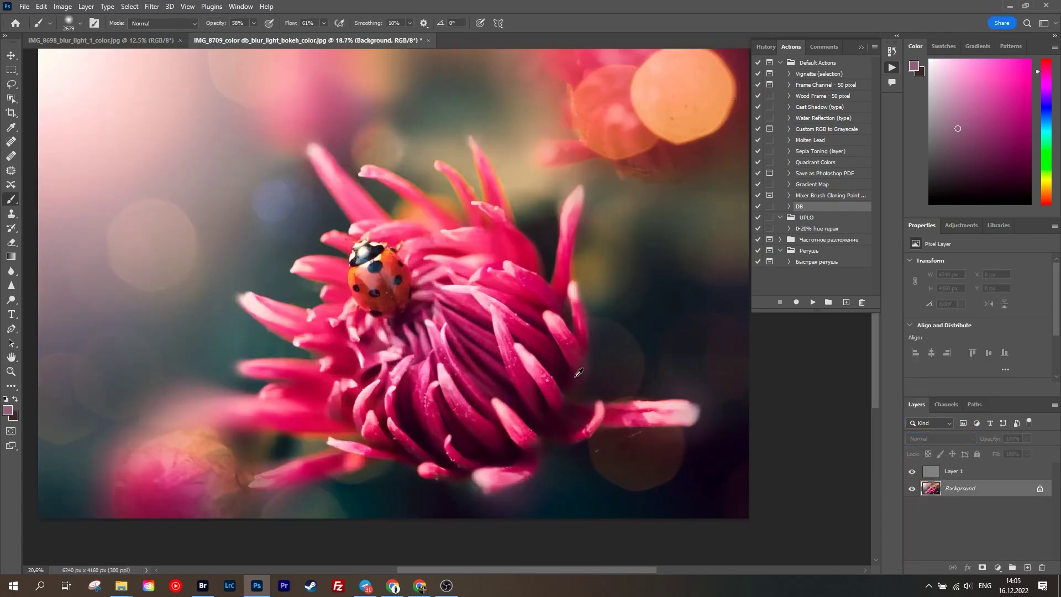
scroll(371, 293, "up", 3)
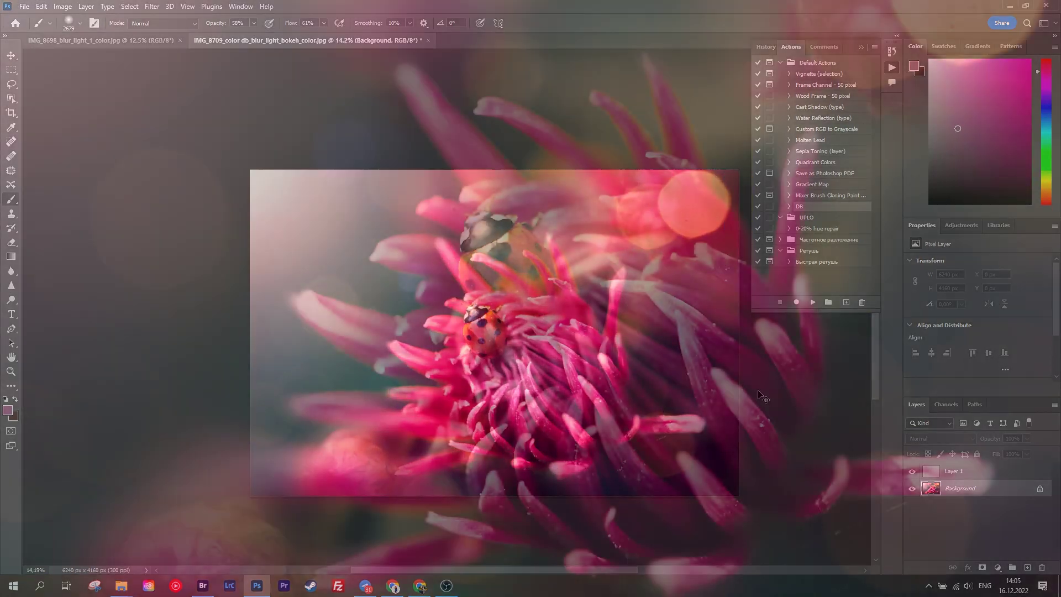